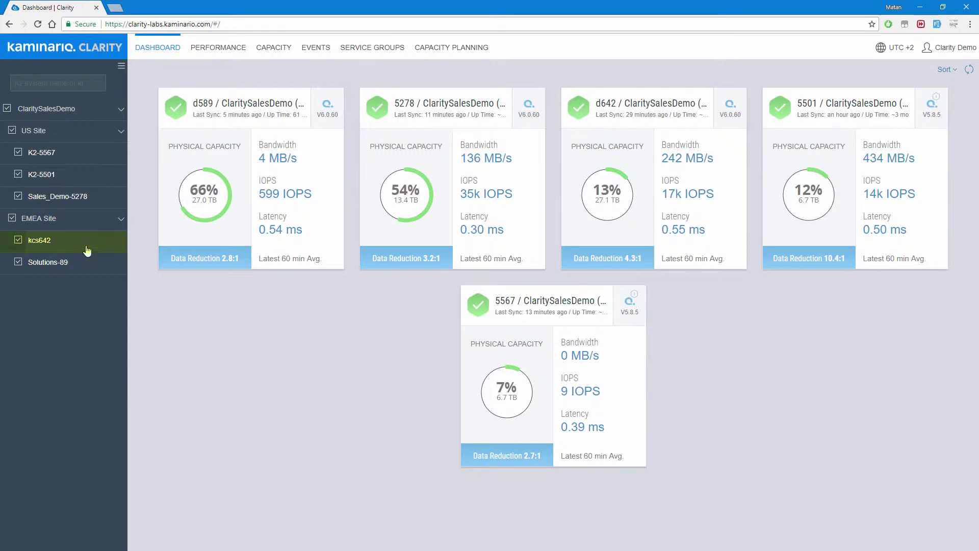
# Open the kcs642 (d642) dashboard, showing 4.2:1 data reduction, 228 MB/s bandwidth and 0.51 ms latency.
pyautogui.click(87, 249)
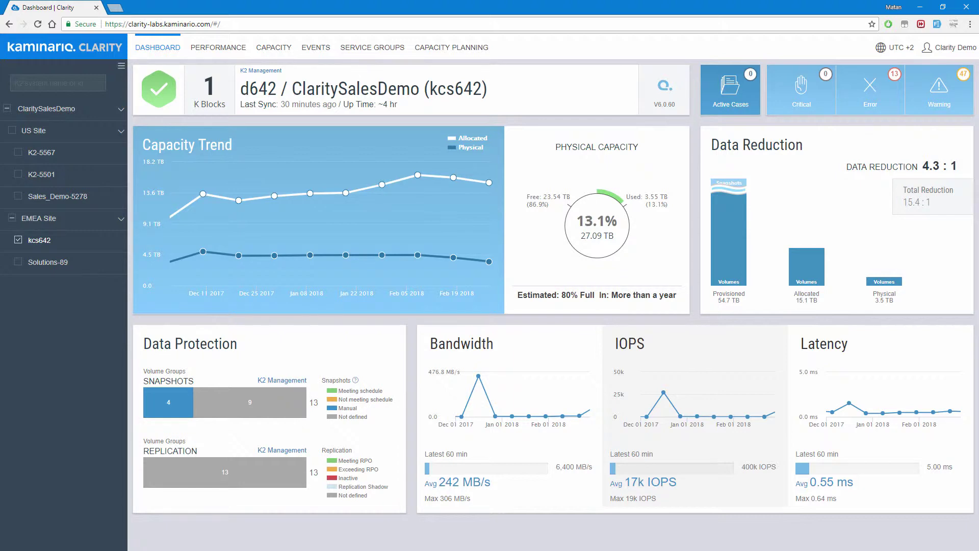
pyautogui.moveTo(209, 94)
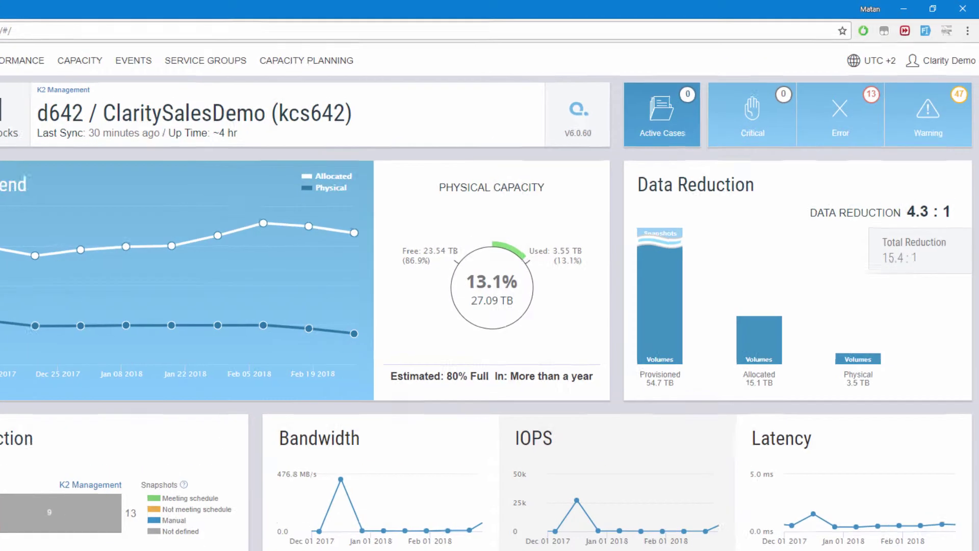
pyautogui.moveTo(731, 105)
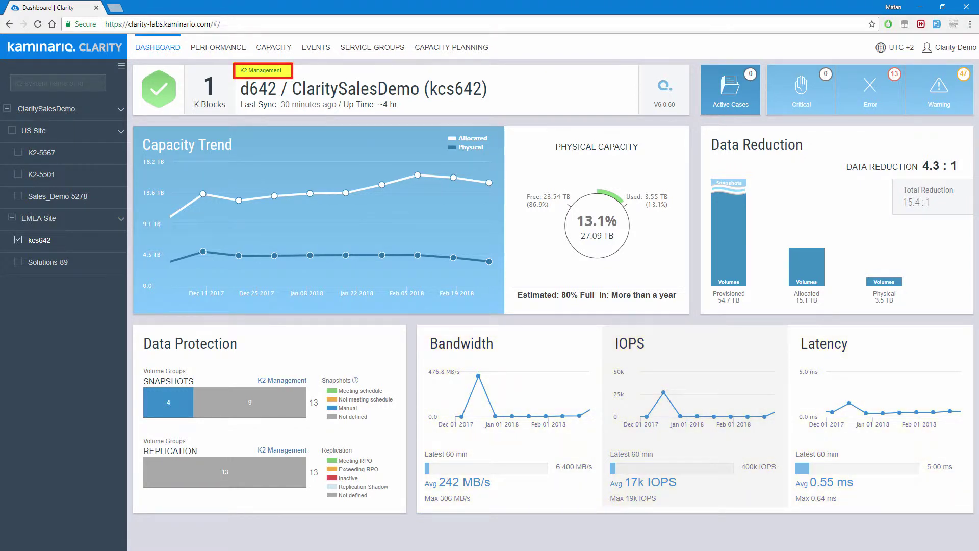
# Show d642's Performance data for the last 7 days, shifted to Feb 21–28 2018.
pyautogui.click(237, 51)
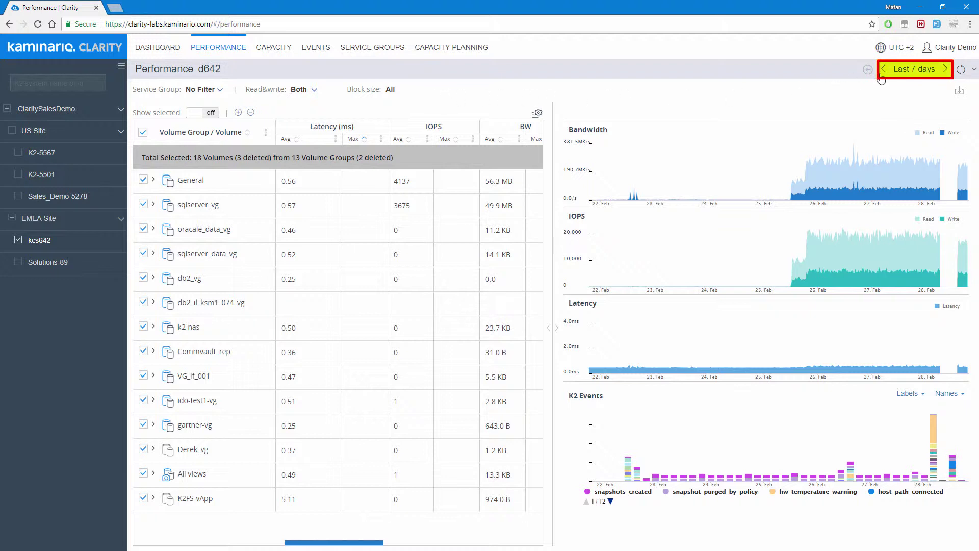
pyautogui.click(913, 71)
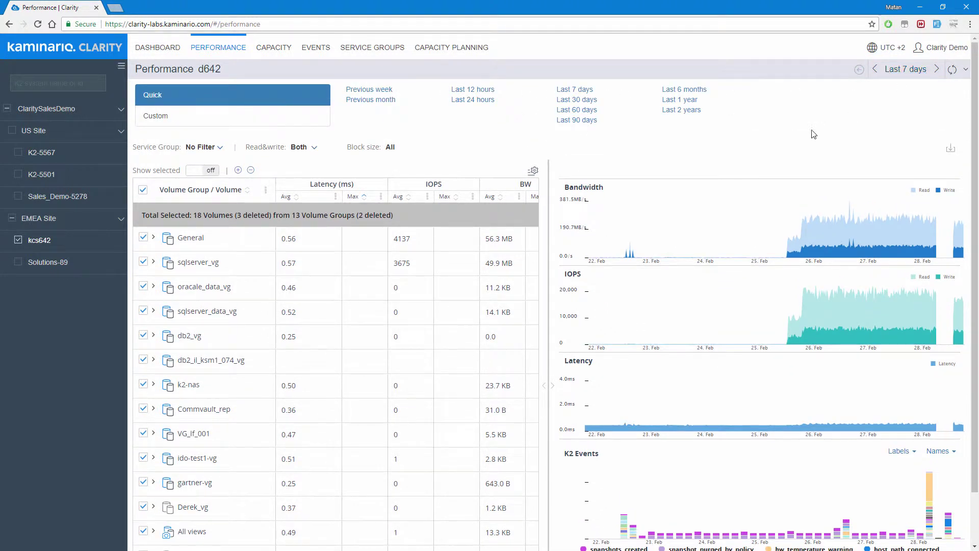
pyautogui.click(309, 124)
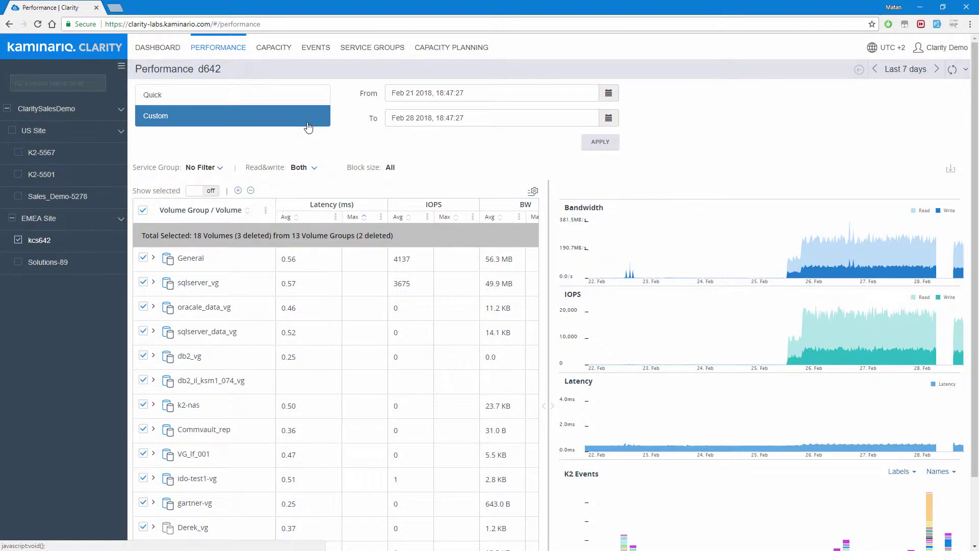
pyautogui.click(610, 92)
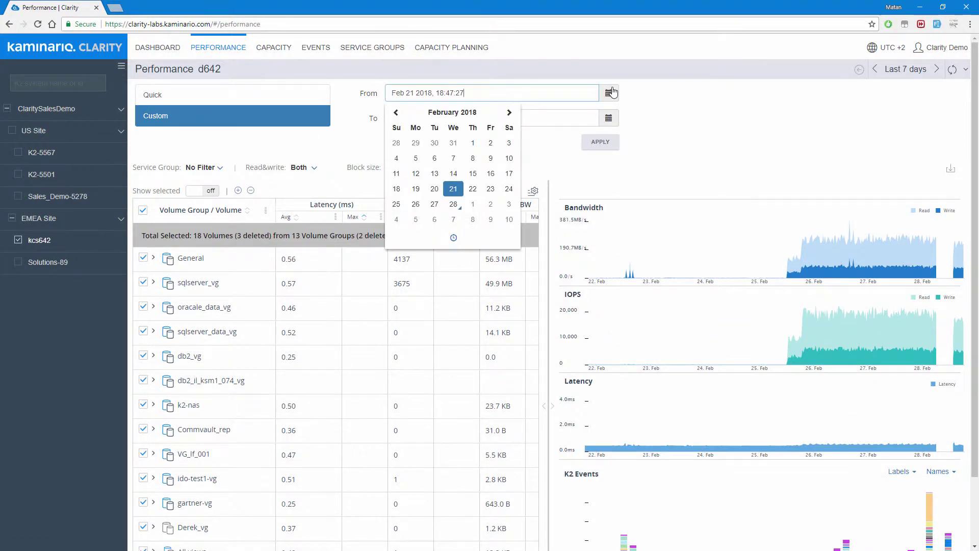
pyautogui.click(612, 92)
pyautogui.click(220, 96)
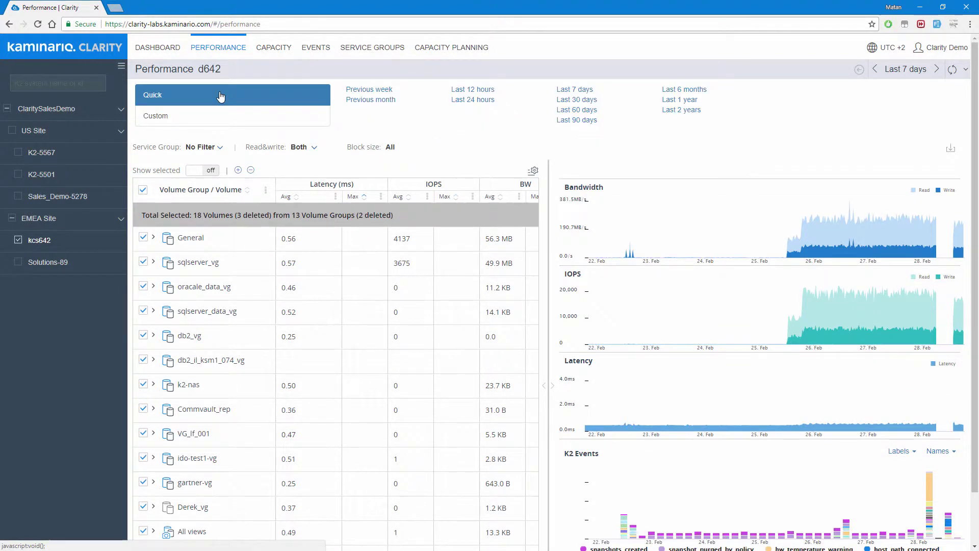
pyautogui.click(570, 91)
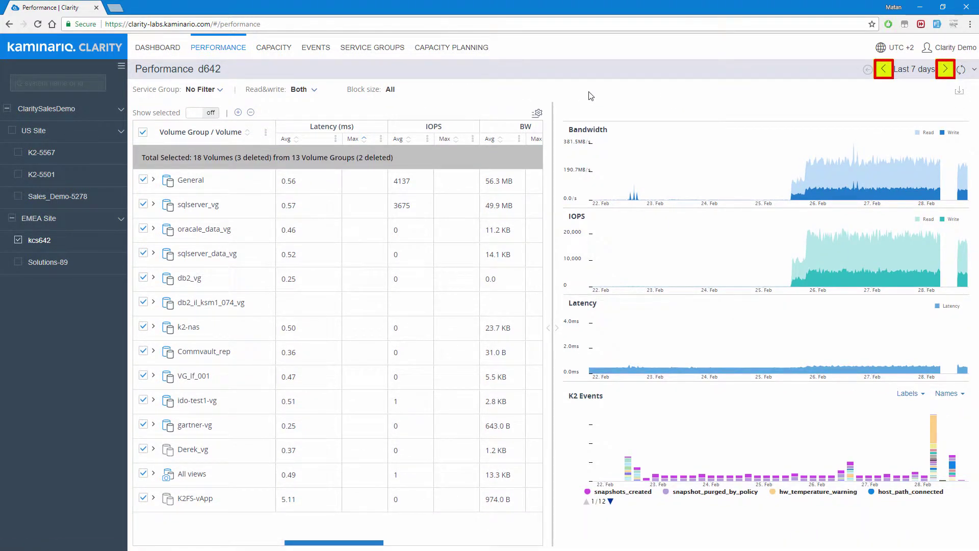
pyautogui.click(884, 70)
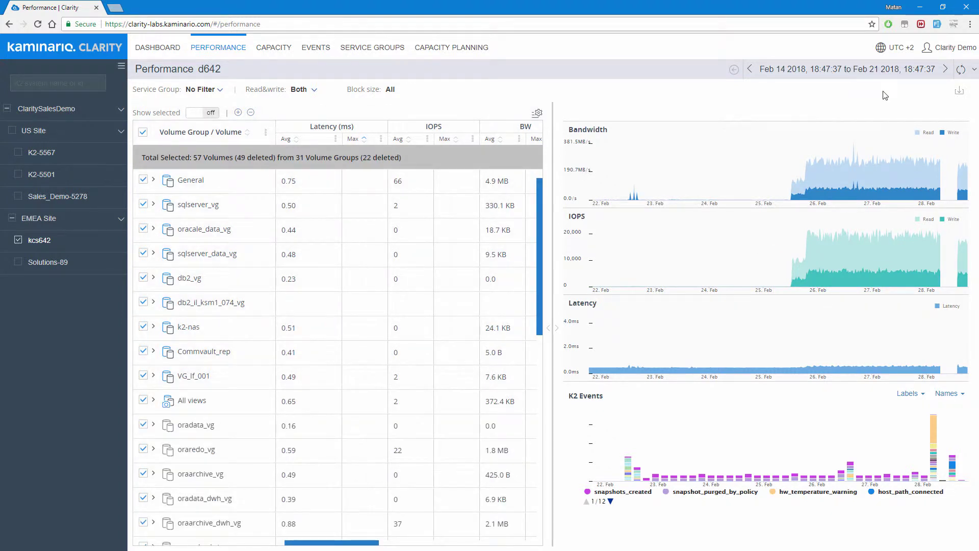
pyautogui.click(945, 69)
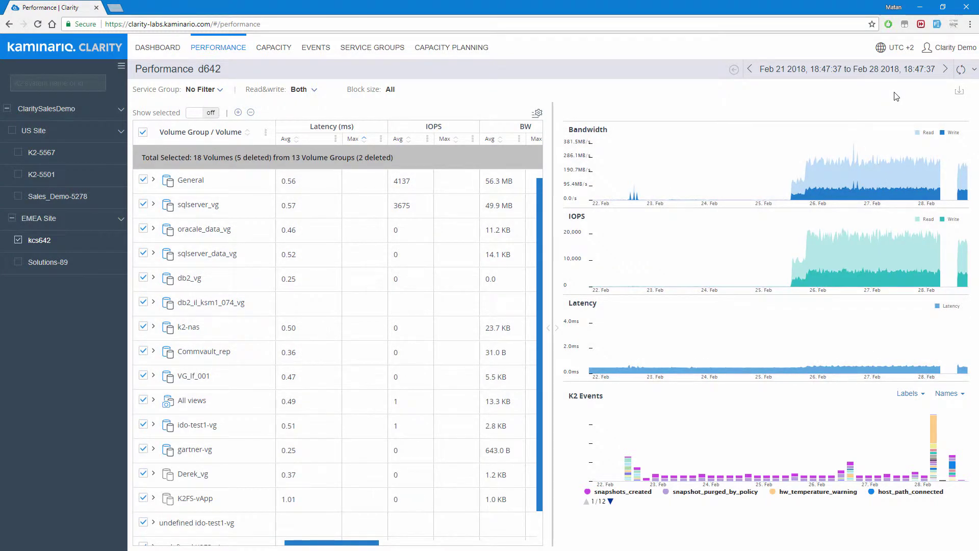
# Collapse the charts and sort the volume table by average latency, then by maximum bandwidth.
pyautogui.click(556, 327)
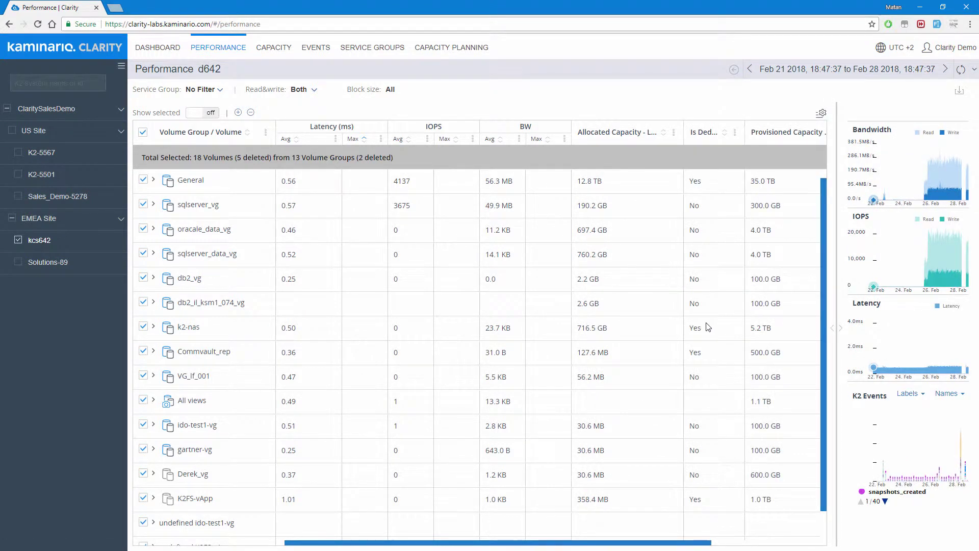
pyautogui.click(295, 140)
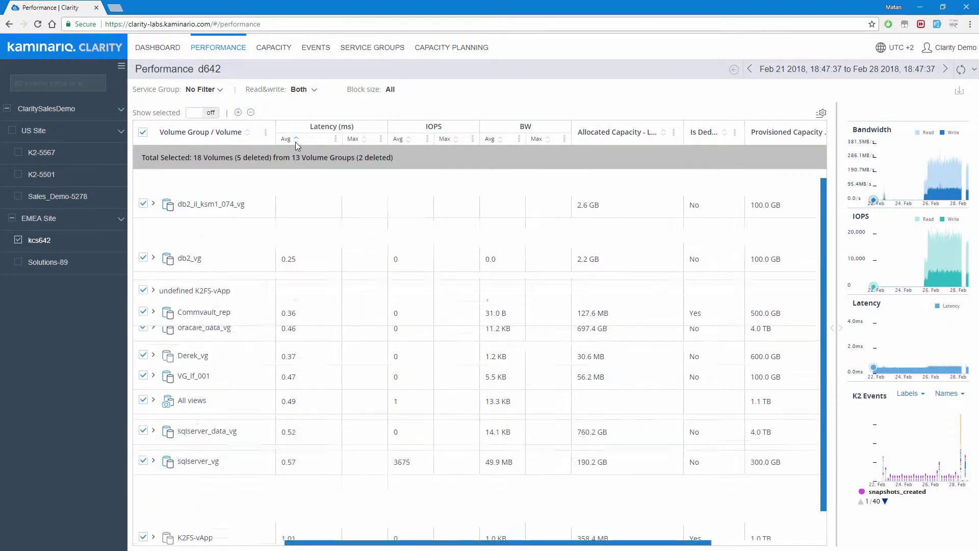
pyautogui.click(546, 141)
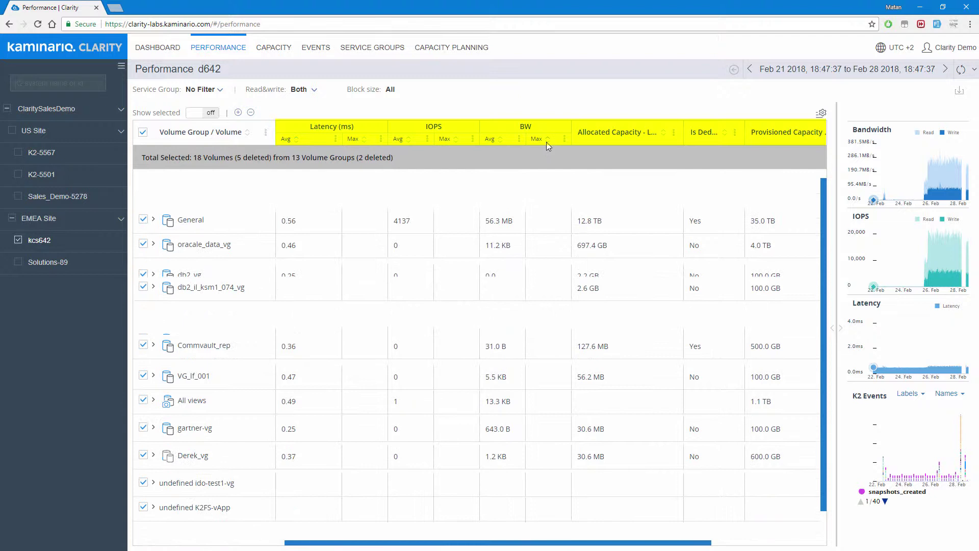
pyautogui.click(822, 115)
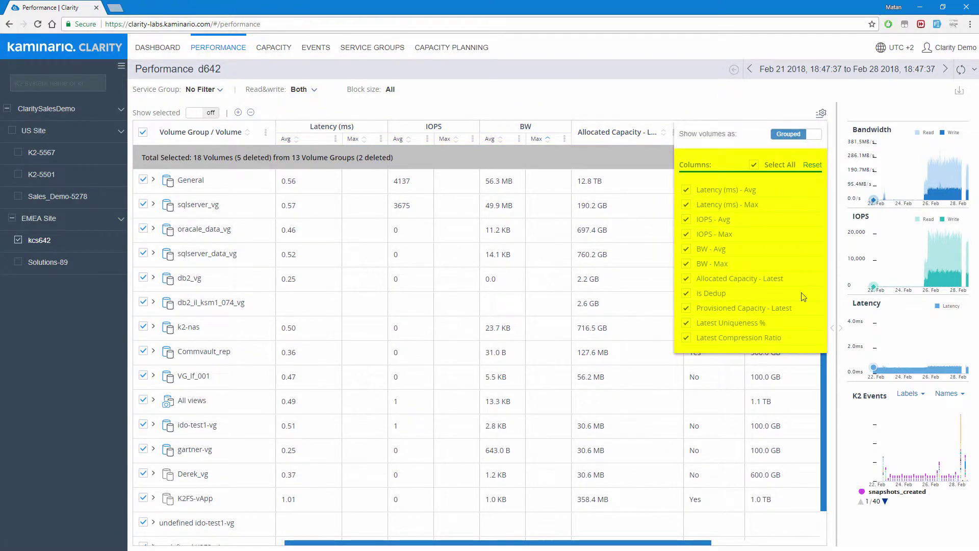
pyautogui.click(820, 113)
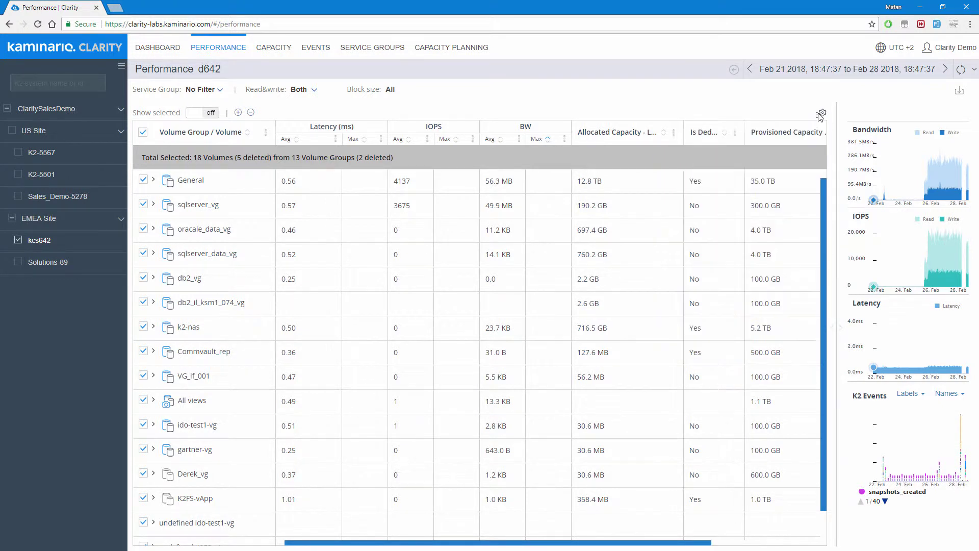
# Reorder columns to IOPS, Provisioned Capacity, Latency, Allocated Capacity, then BW.
pyautogui.moveTo(802, 137); pyautogui.dragTo(292, 129)
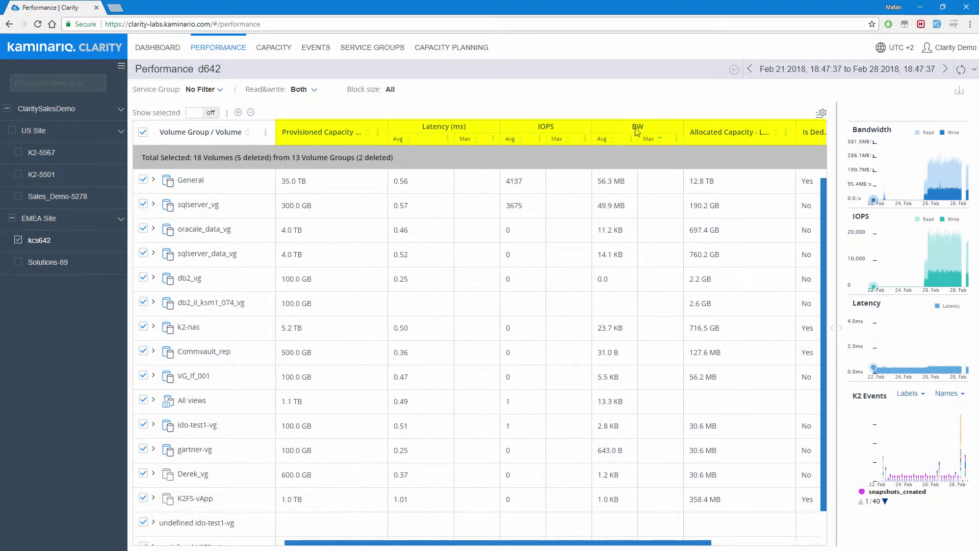
pyautogui.moveTo(637, 132); pyautogui.dragTo(754, 131)
pyautogui.moveTo(421, 130); pyautogui.dragTo(296, 141)
# Sort by average IOPS and select only the db2_vg and gartner-vg volume groups.
pyautogui.click(297, 140)
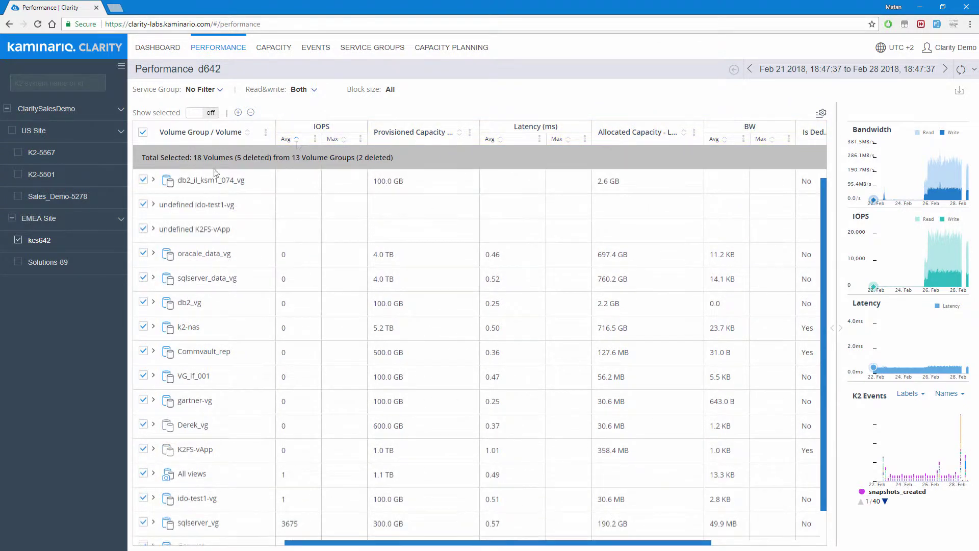
pyautogui.click(143, 133)
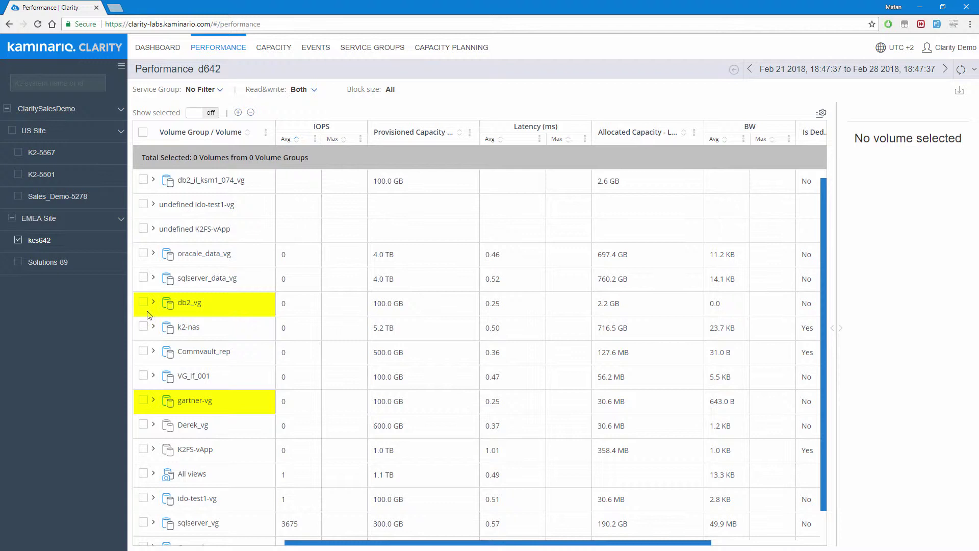
pyautogui.click(143, 303)
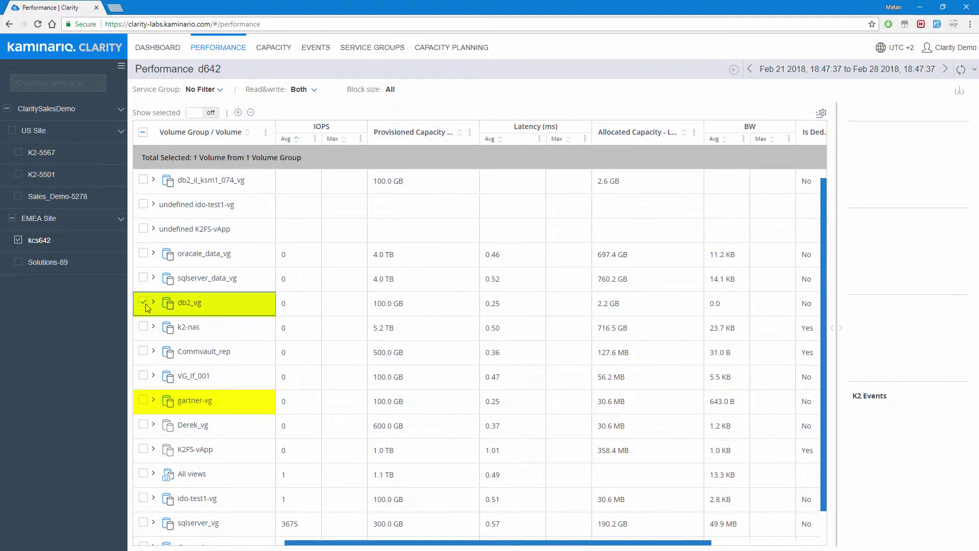
pyautogui.click(144, 400)
# List only the selected groups, expand and collapse them, then show all groups again.
pyautogui.click(206, 113)
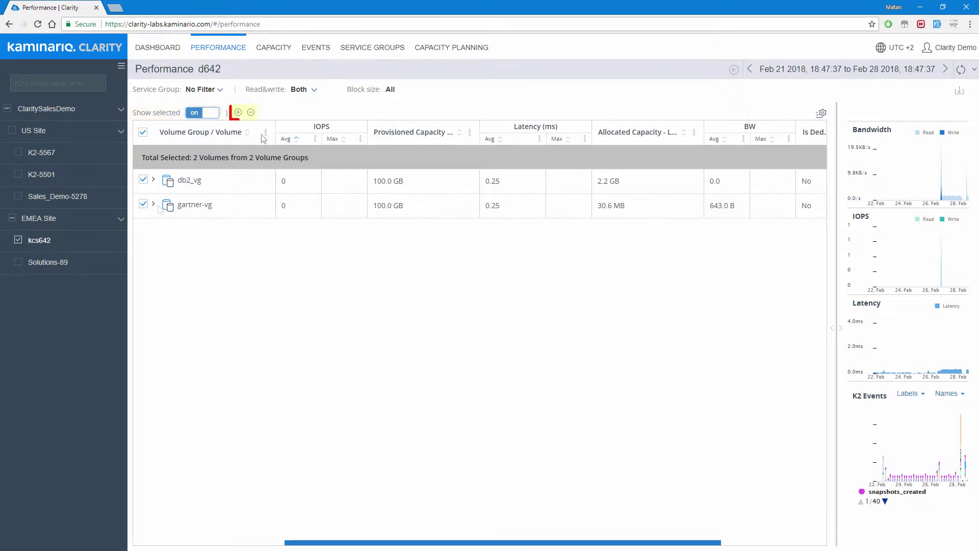
pyautogui.click(239, 113)
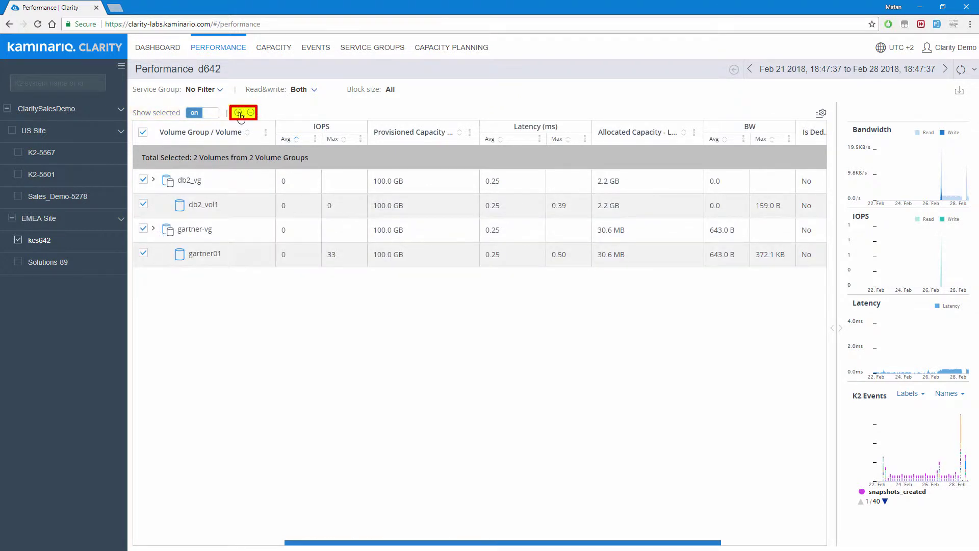
pyautogui.click(250, 112)
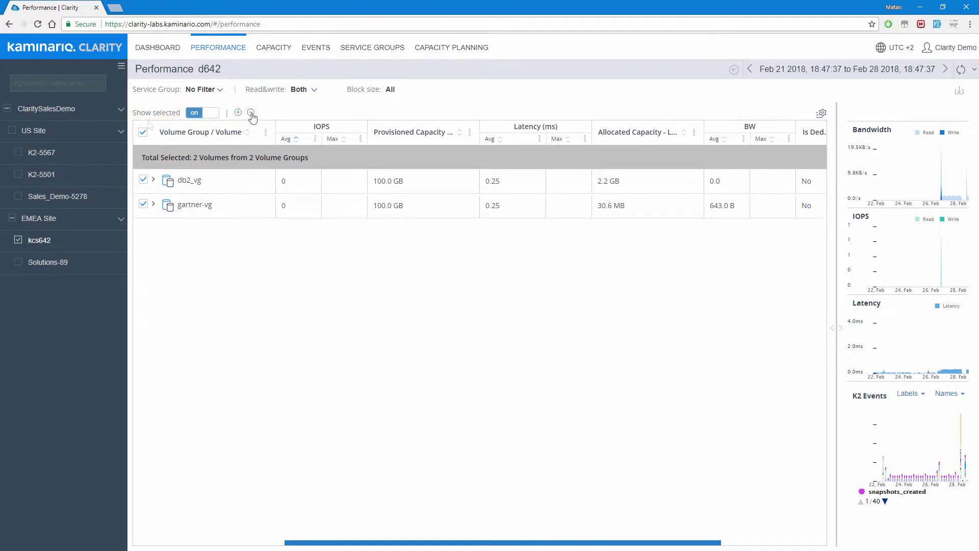
pyautogui.click(216, 113)
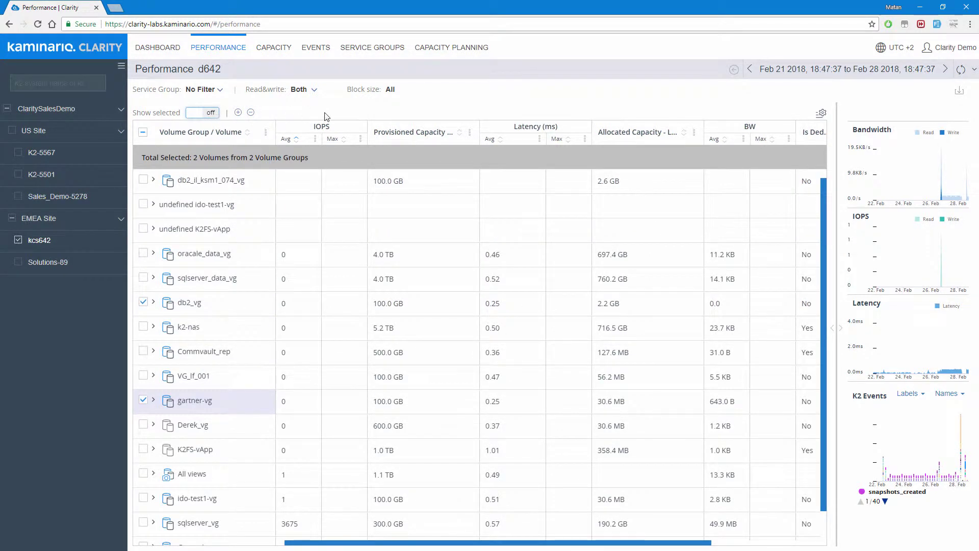
# List individual volumes instead of groups, widen the charts, and reset the 'gart' Volume filter.
pyautogui.click(822, 113)
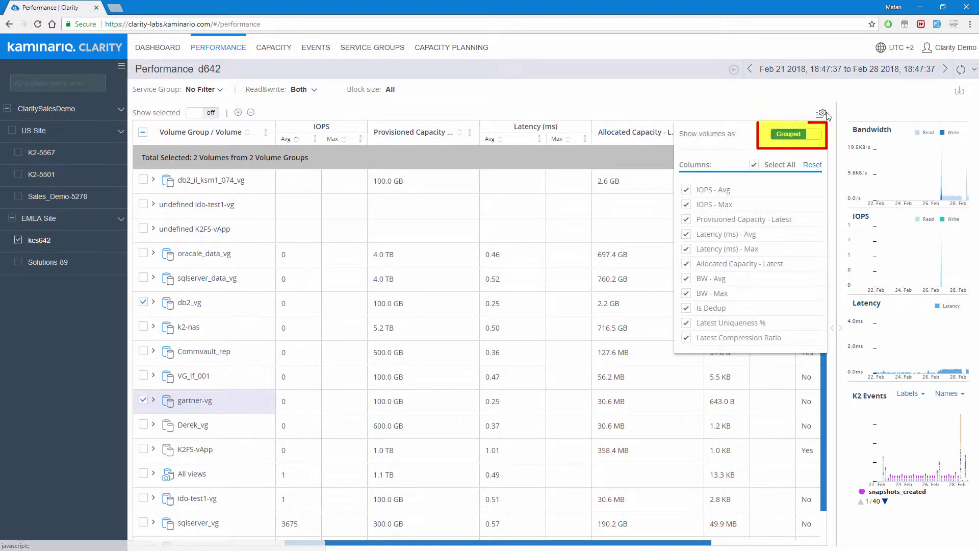
pyautogui.click(816, 137)
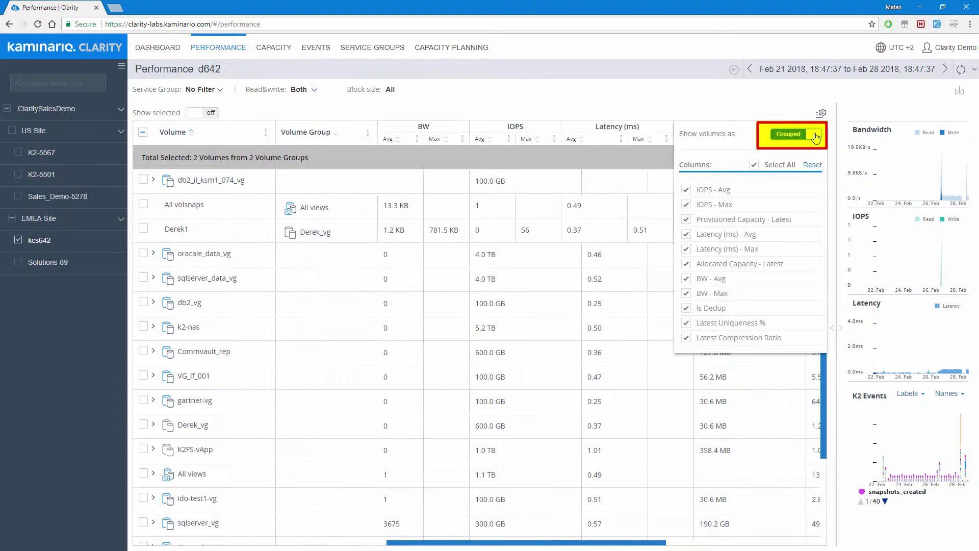
pyautogui.click(265, 135)
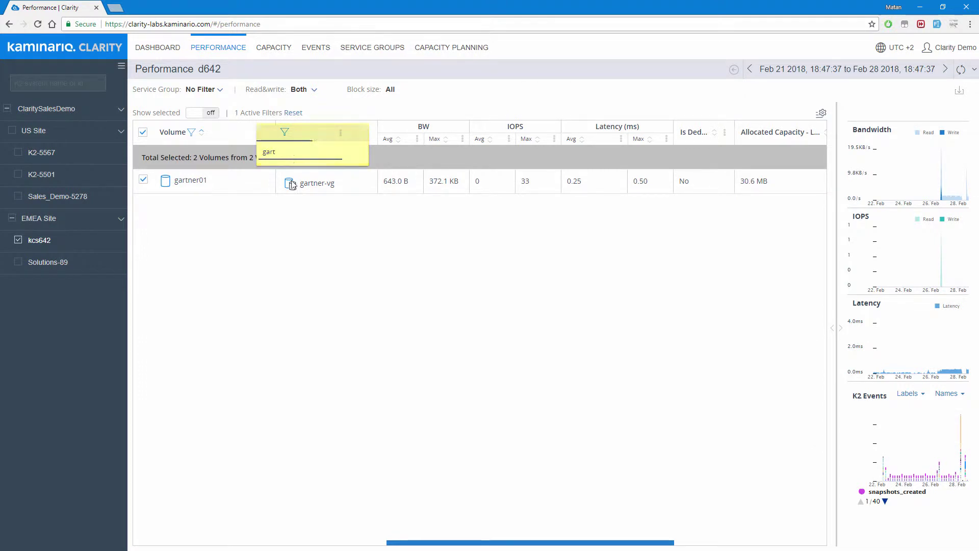
pyautogui.moveTo(835, 331); pyautogui.dragTo(693, 334)
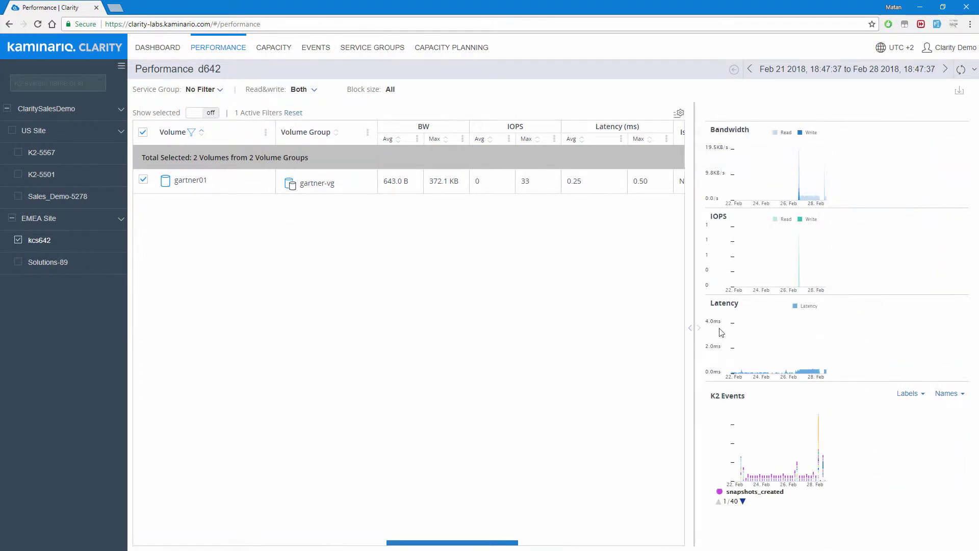
pyautogui.click(294, 113)
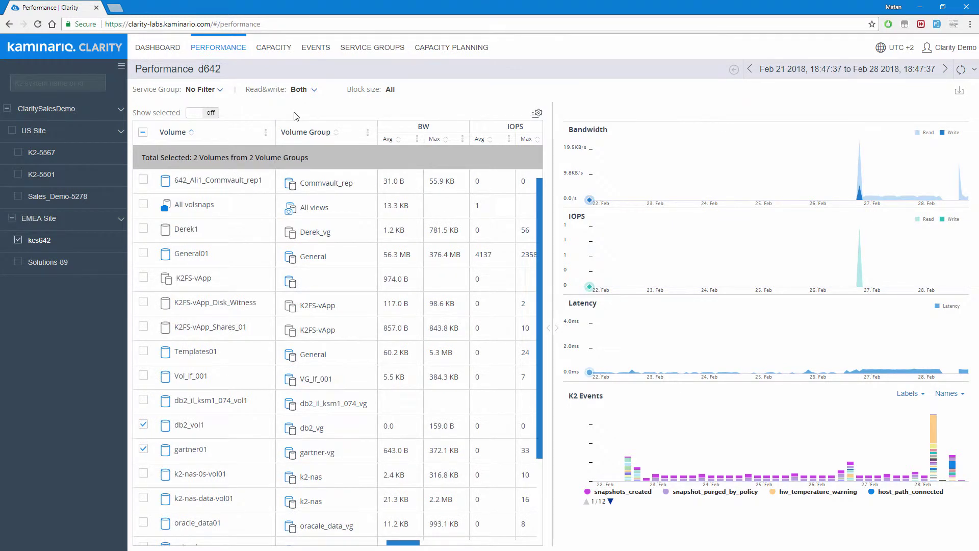
# Select all 18 volumes and set the Read&write filter to Read, then back to Both.
pyautogui.click(143, 132)
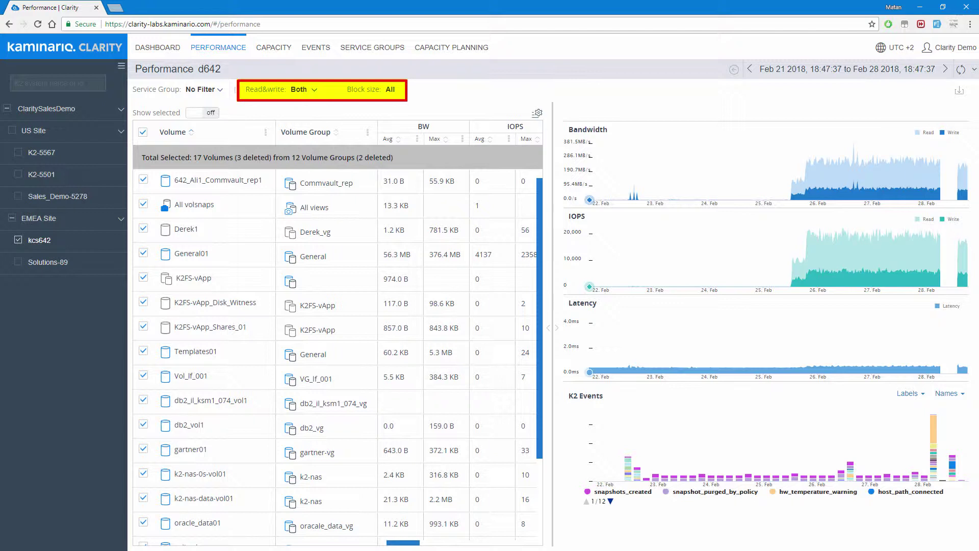
pyautogui.click(301, 89)
pyautogui.click(313, 124)
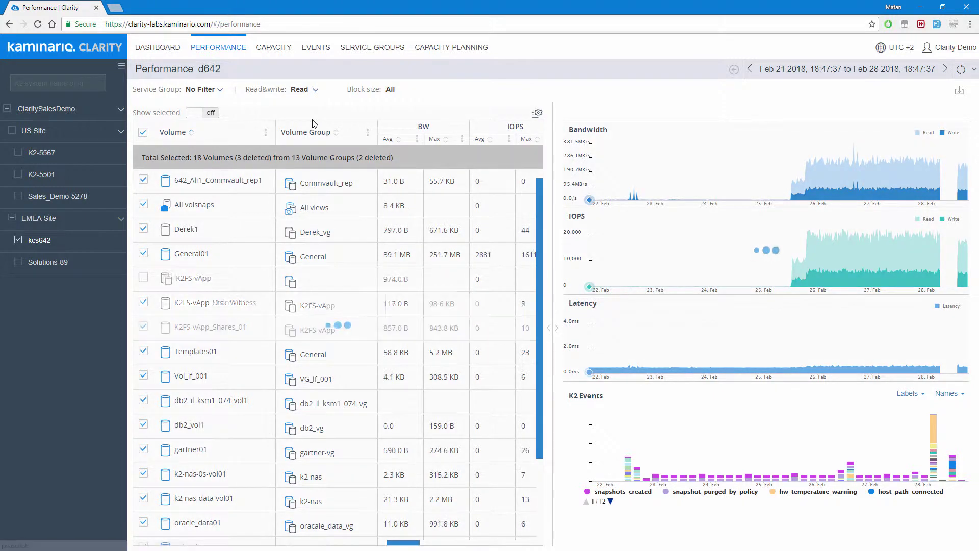
pyautogui.click(312, 90)
pyautogui.click(306, 107)
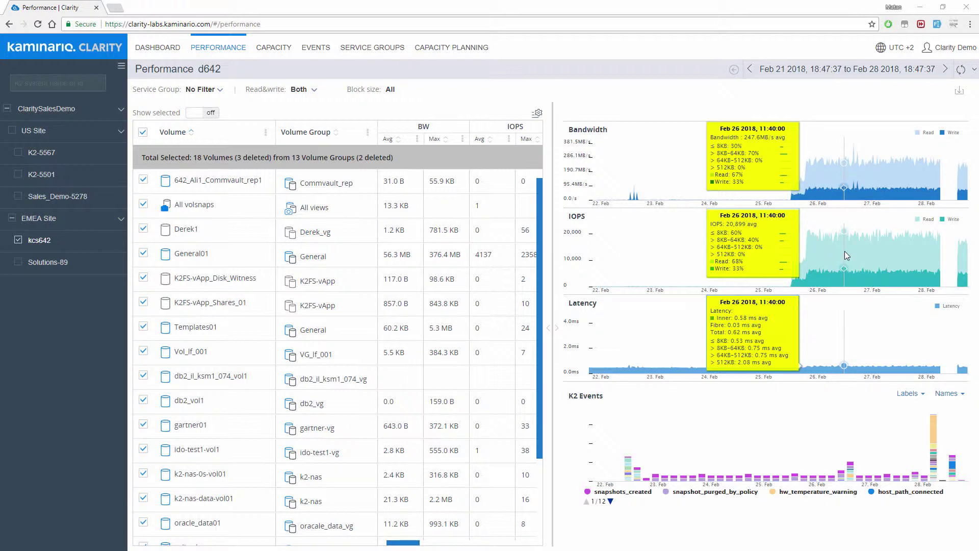
# Zoom the charts to Feb 26 11:46–Feb 27 16:24 and toggle the IOPS Write series off and on.
pyautogui.moveTo(844, 251); pyautogui.dragTo(910, 253)
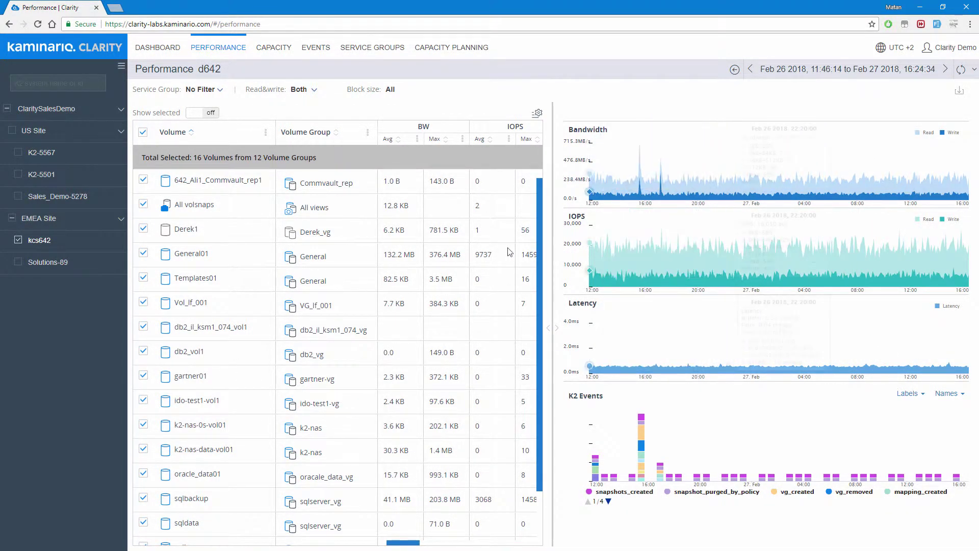
pyautogui.click(946, 220)
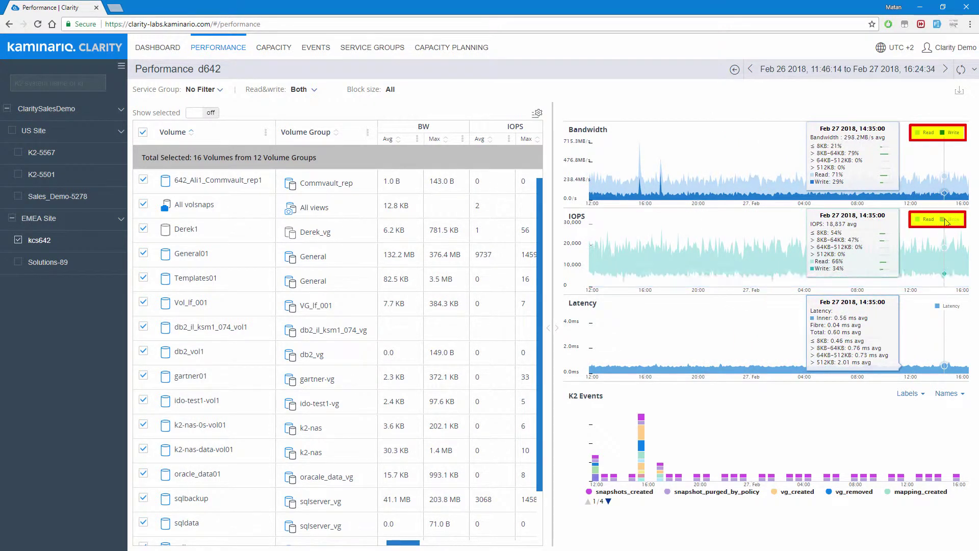
pyautogui.click(921, 133)
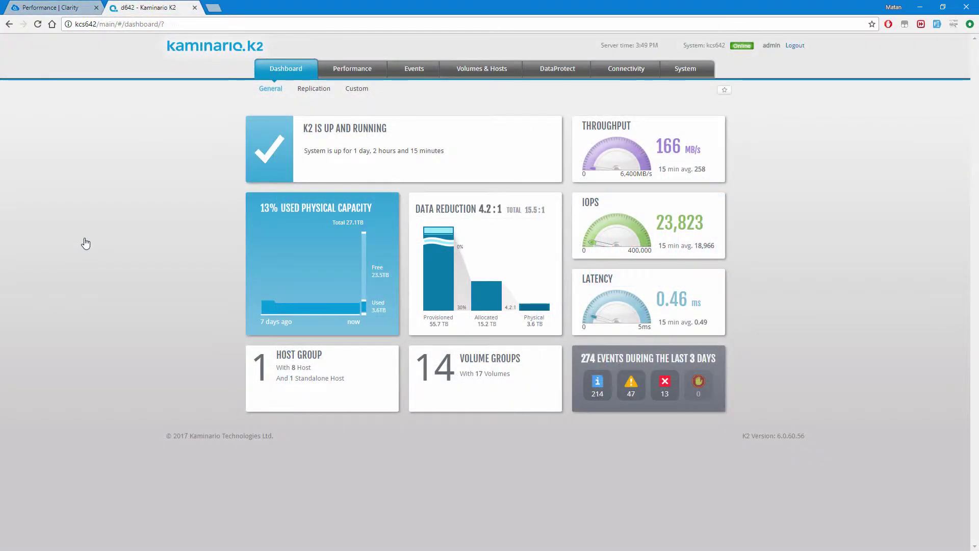
# In K2, view the performance monitor and analysis pages, then scroll through the event log.
pyautogui.click(366, 71)
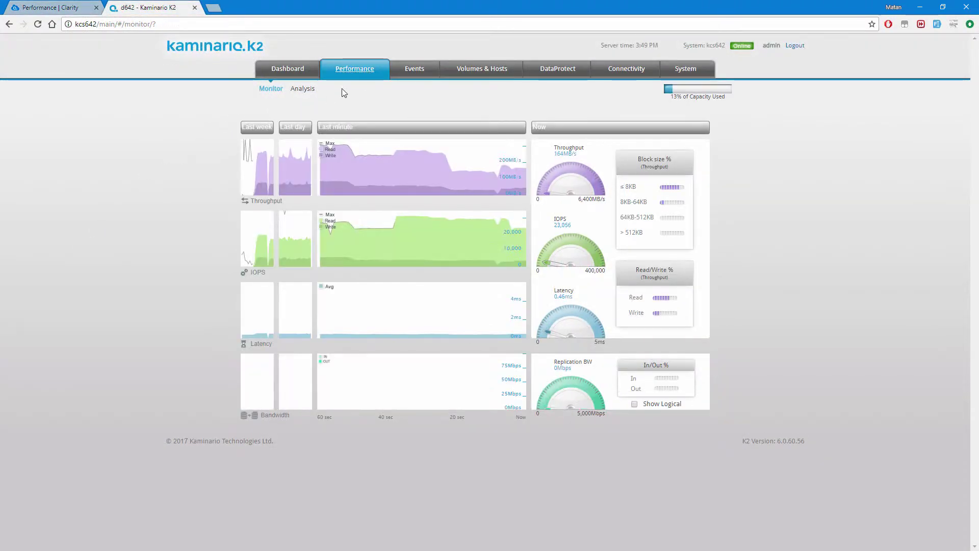
pyautogui.click(309, 91)
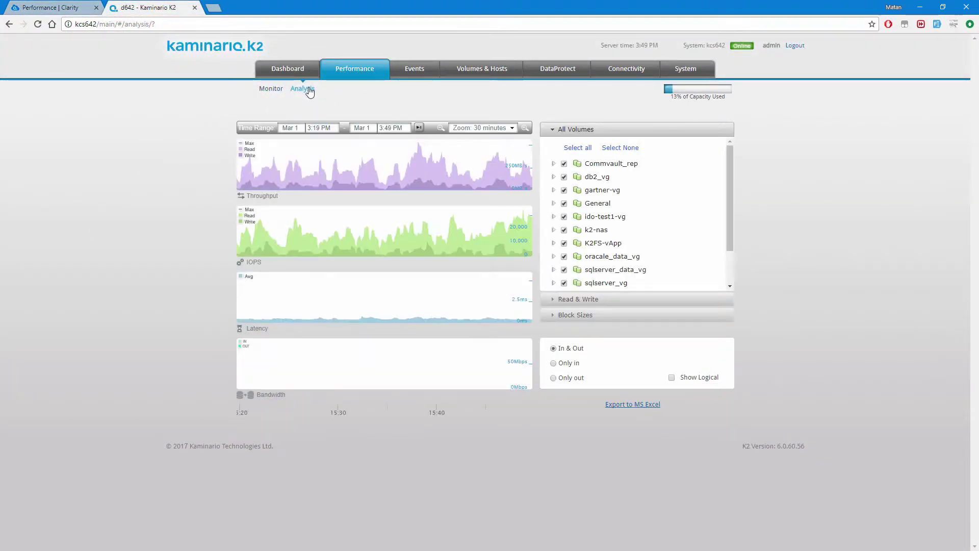
pyautogui.click(421, 68)
pyautogui.scroll(-1, 844, 222)
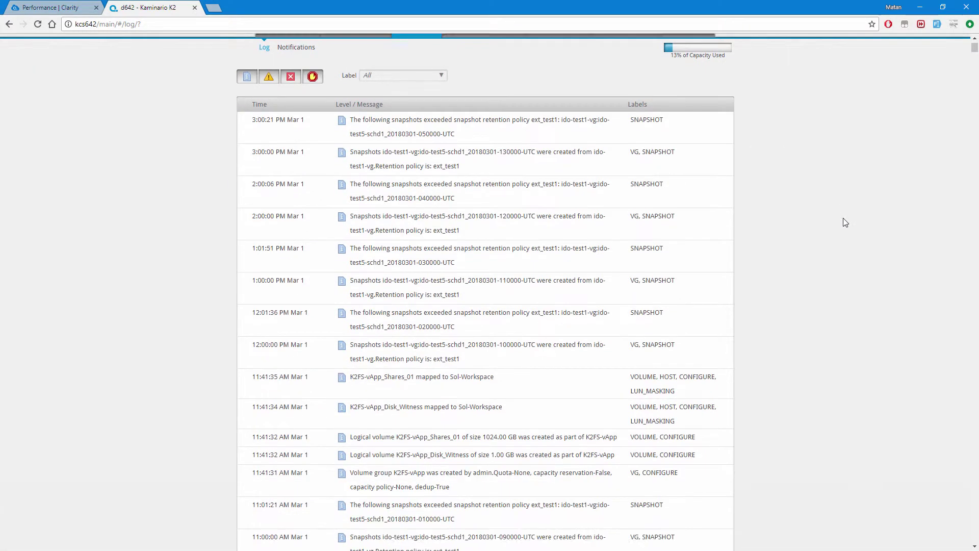
pyautogui.scroll(-7, 844, 220)
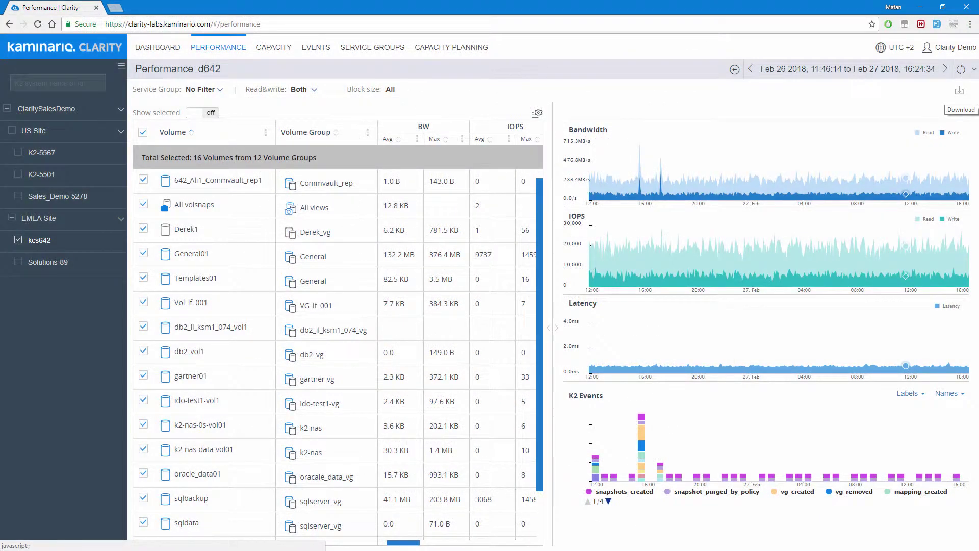
pyautogui.click(959, 90)
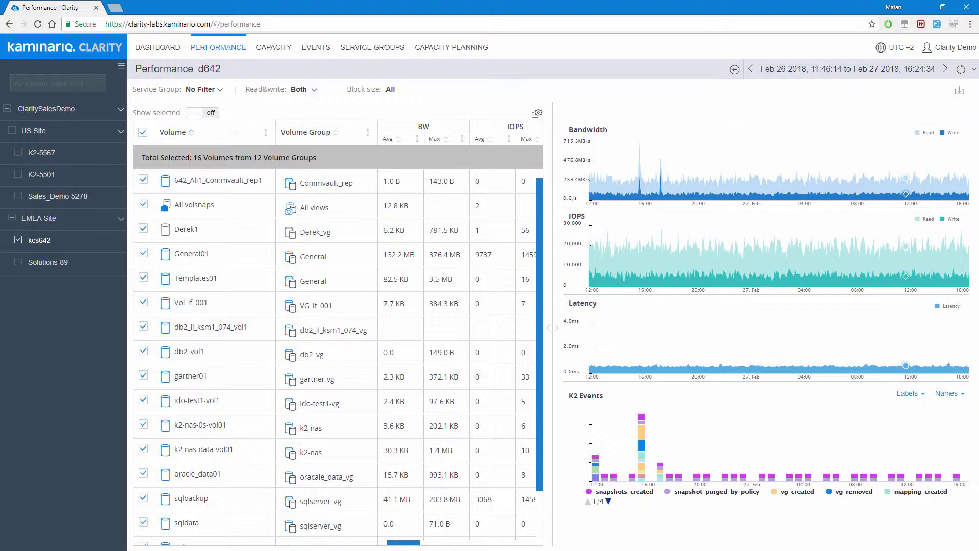
# Open d642's capacity view and sort volume groups by average allocated total, ascending.
pyautogui.click(279, 49)
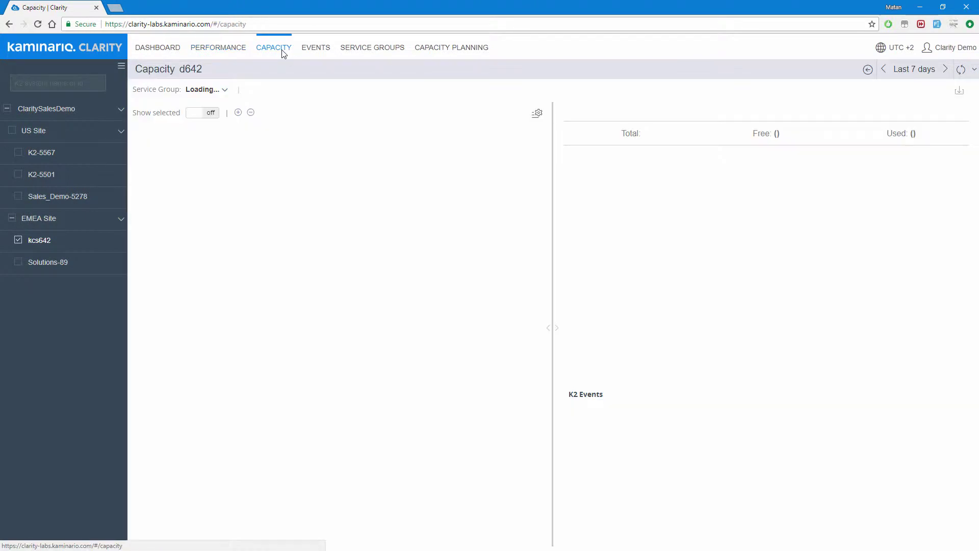
pyautogui.click(539, 114)
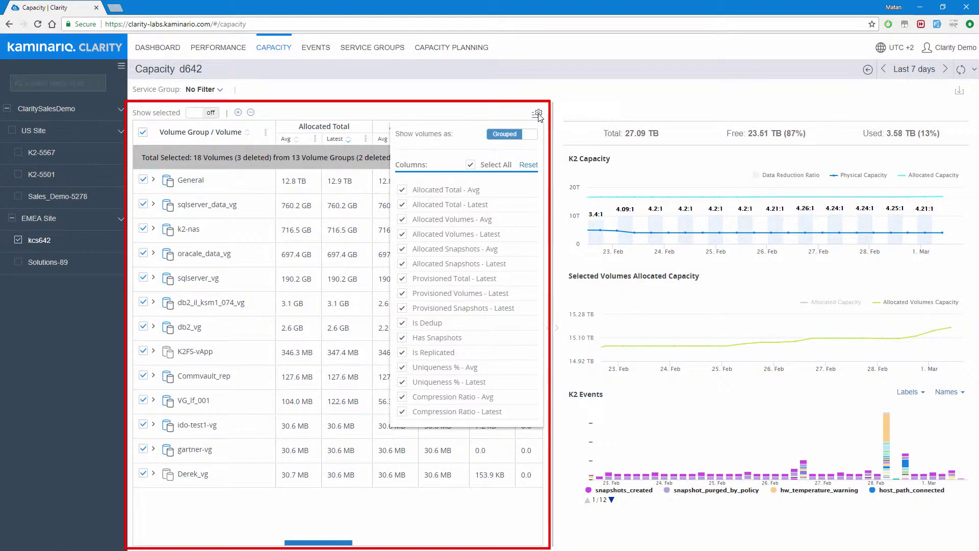
pyautogui.click(539, 115)
pyautogui.click(238, 113)
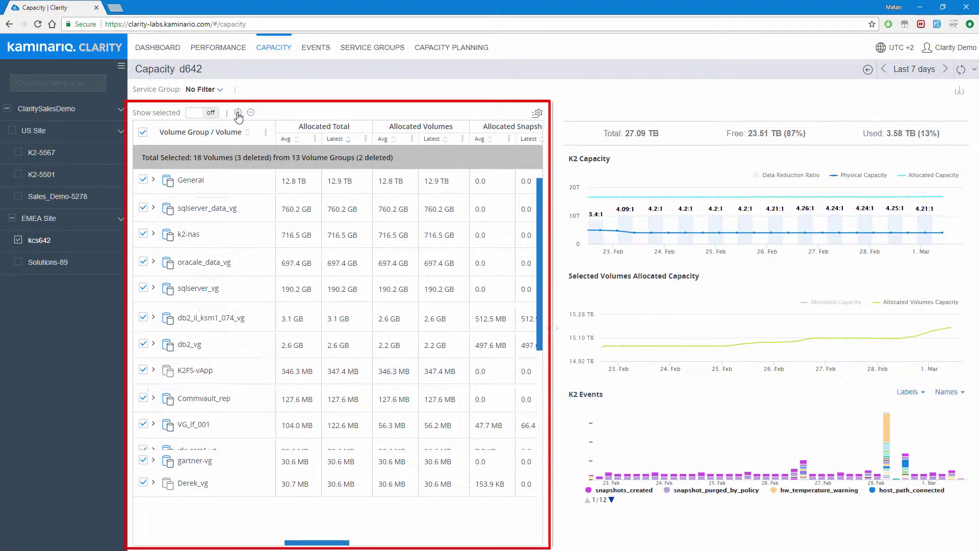
pyautogui.click(251, 113)
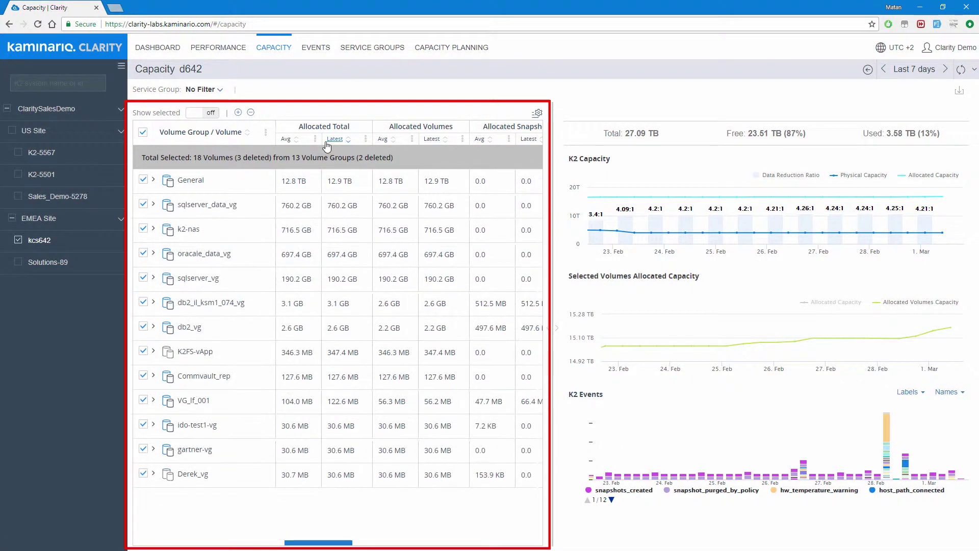
pyautogui.click(298, 140)
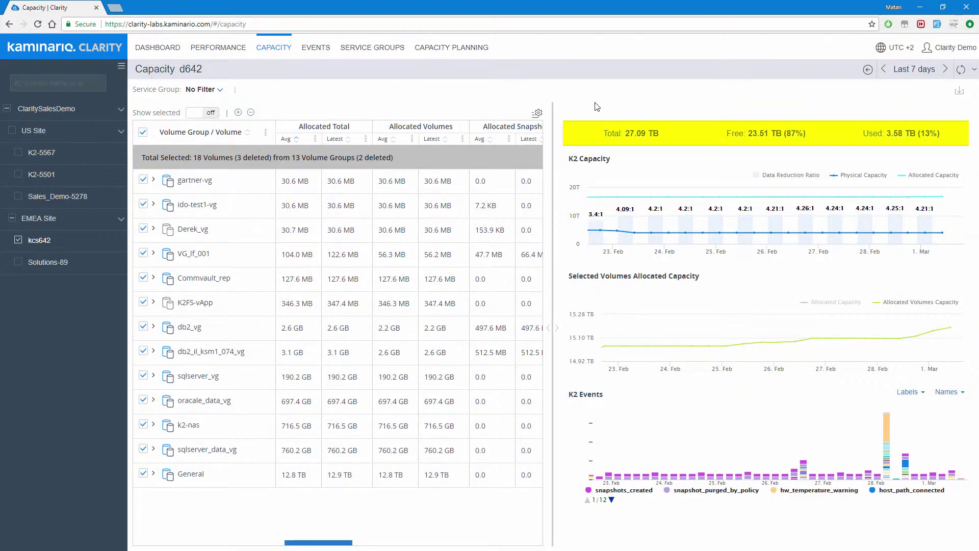
# Zoom the K2 Capacity chart to Feb 24 22:26–Feb 26 07:21 and show the Download options.
pyautogui.moveTo(677, 221)
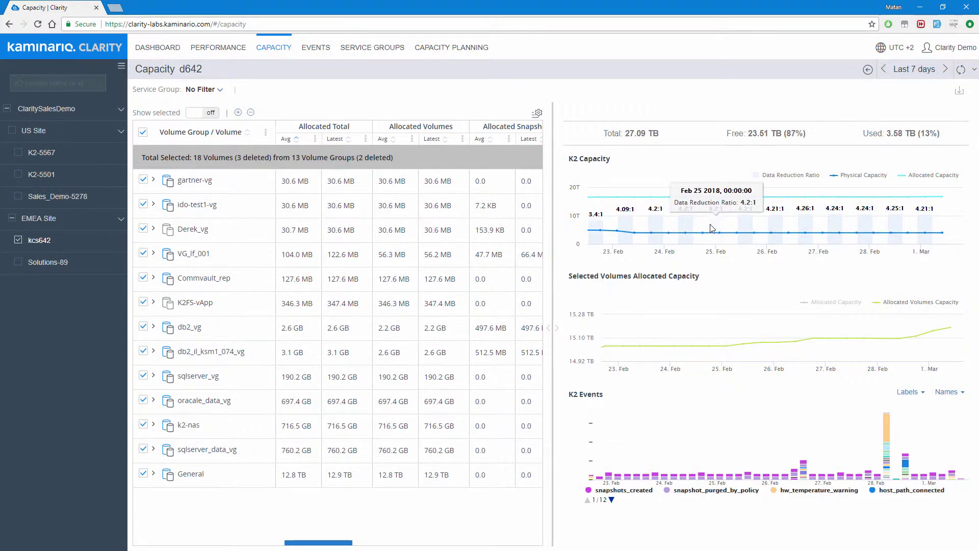
pyautogui.moveTo(713, 204)
pyautogui.moveTo(715, 219); pyautogui.dragTo(784, 223)
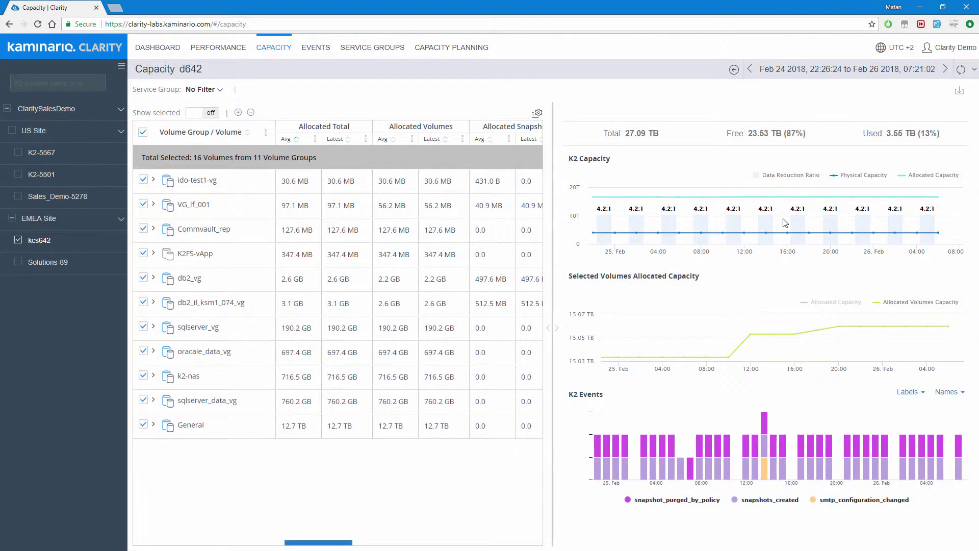
pyautogui.moveTo(750, 349)
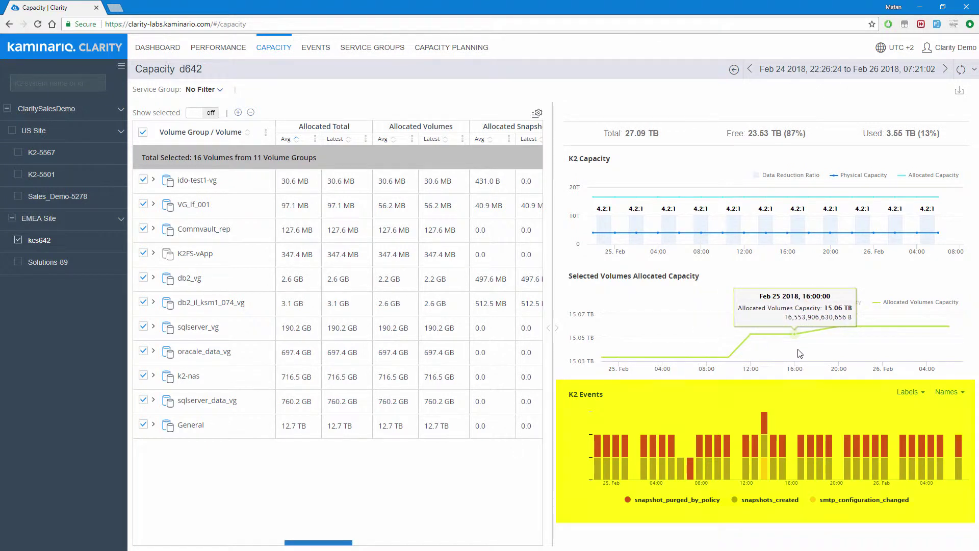
pyautogui.click(960, 95)
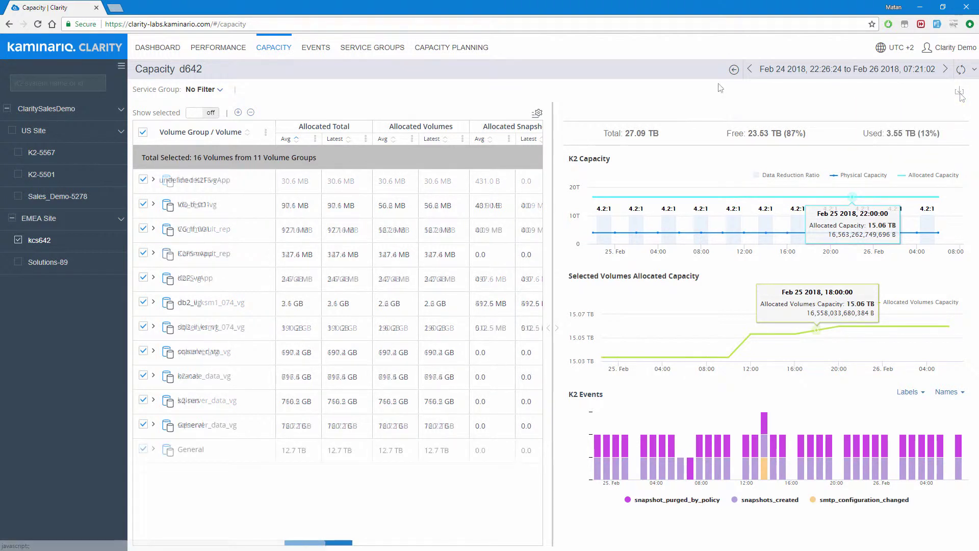
pyautogui.click(324, 51)
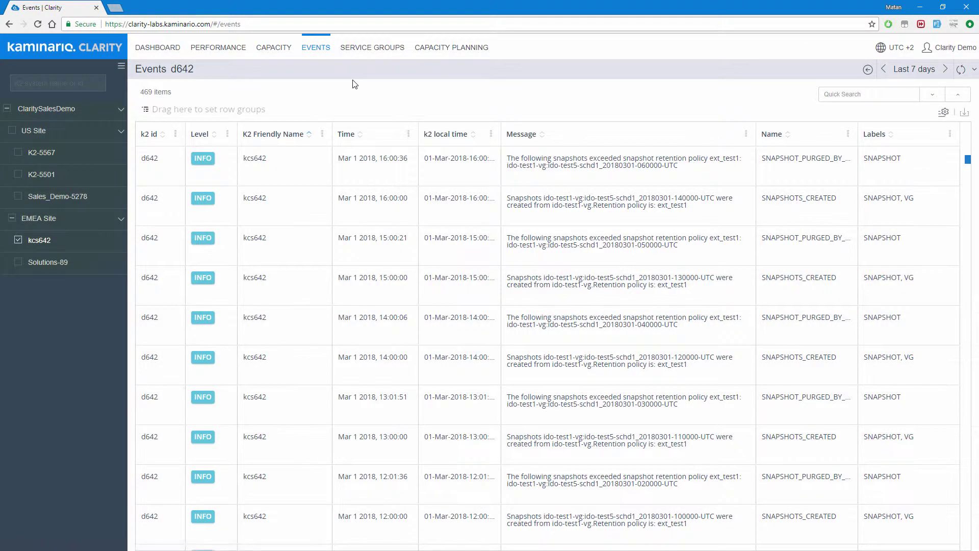
# Include ClaritySalesDemo's K2 events, move the Time and Name columns, and group rows by k2 id then Level.
pyautogui.click(31, 108)
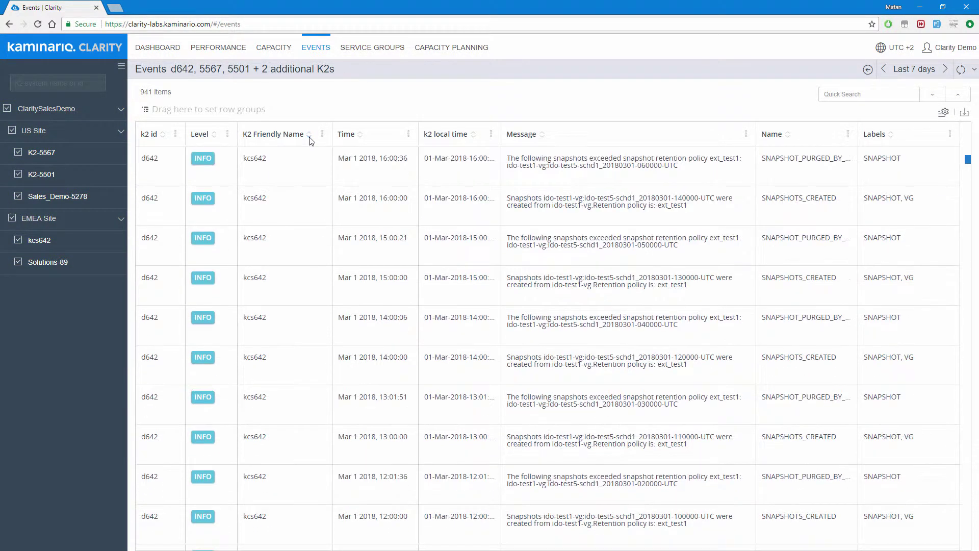
pyautogui.moveTo(350, 135); pyautogui.dragTo(458, 137)
pyautogui.moveTo(775, 139); pyautogui.dragTo(364, 133)
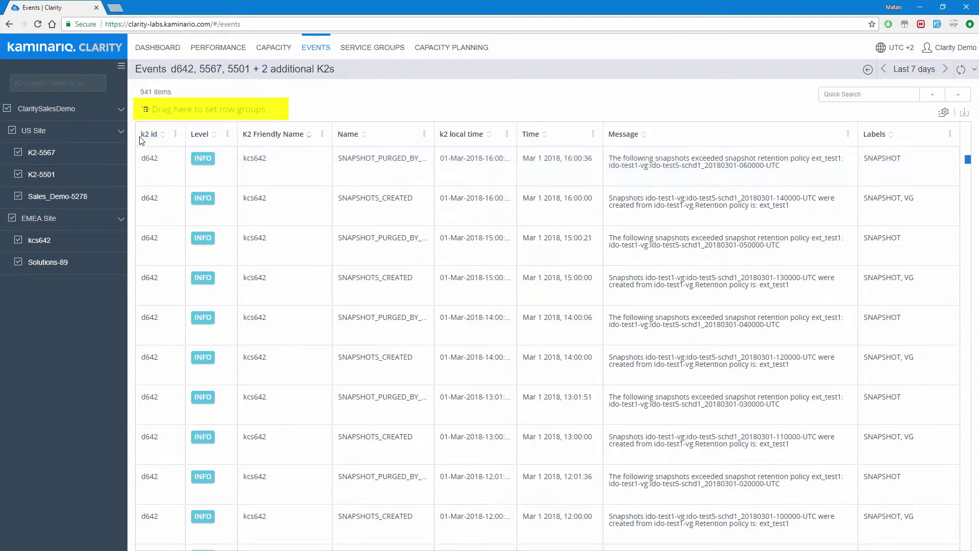
pyautogui.moveTo(146, 140); pyautogui.dragTo(178, 110)
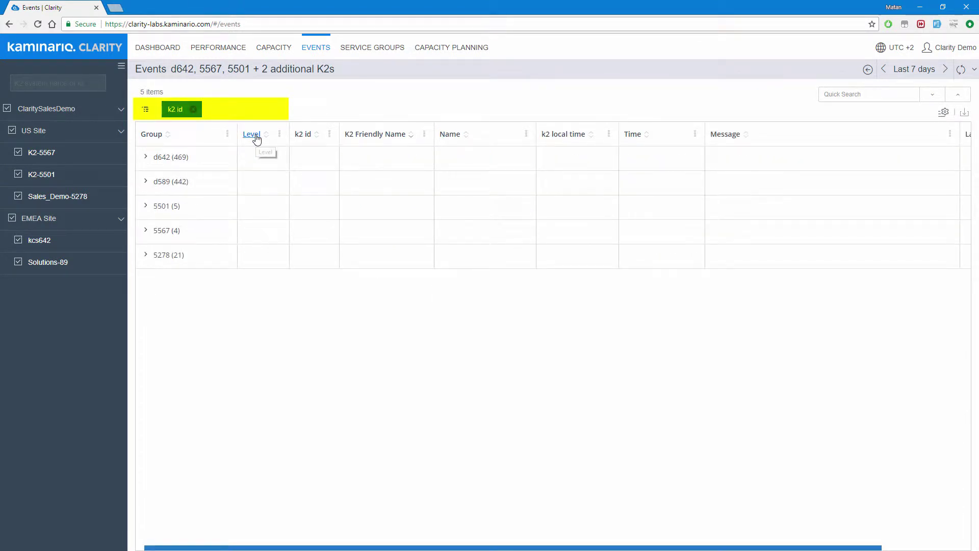
pyautogui.moveTo(257, 139); pyautogui.dragTo(233, 109)
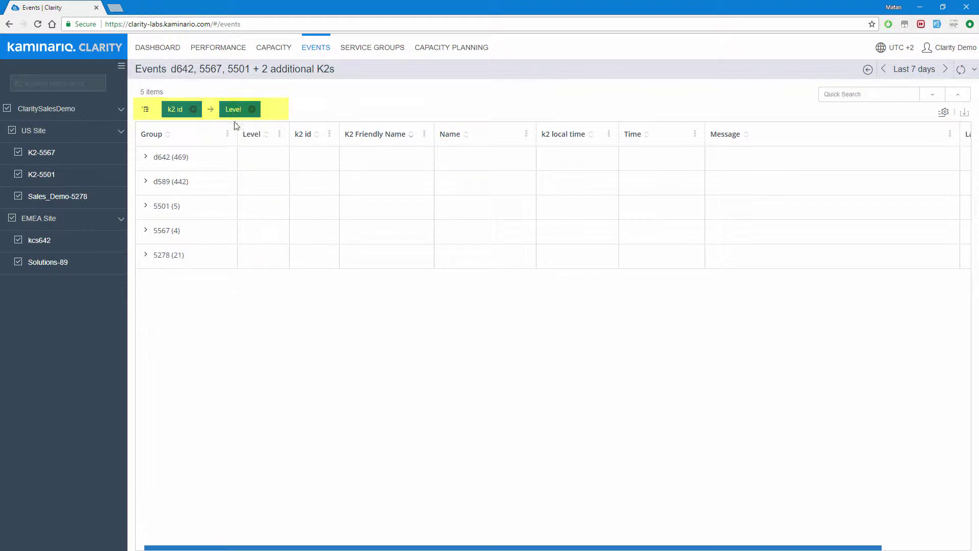
pyautogui.click(146, 158)
# Expand the INFO events under d642 and quick-search the events for 'host'.
pyautogui.click(155, 182)
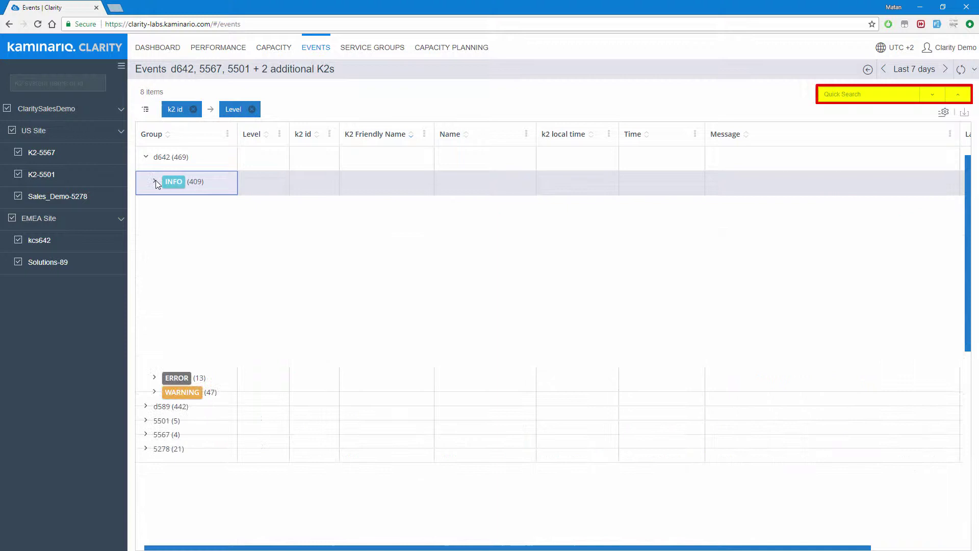
pyautogui.click(853, 95)
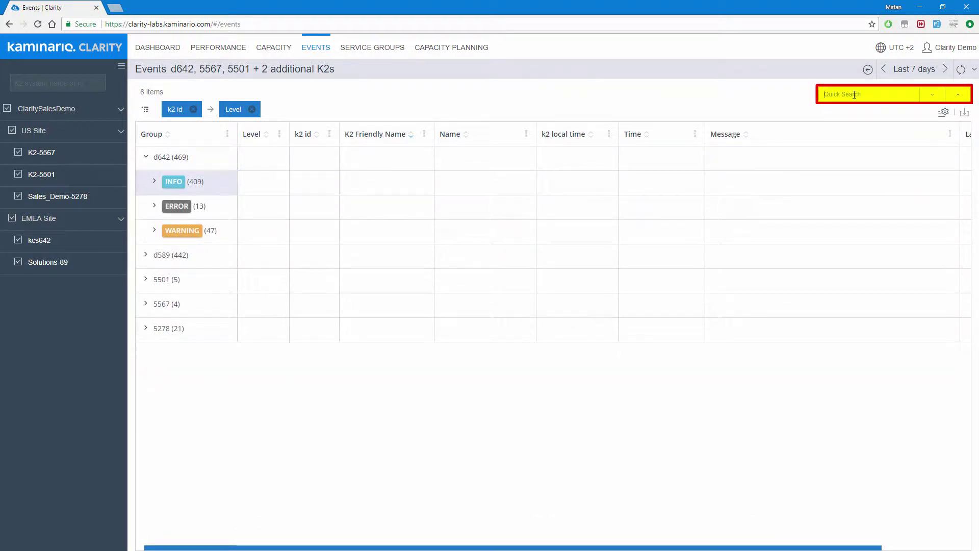
pyautogui.write('host')
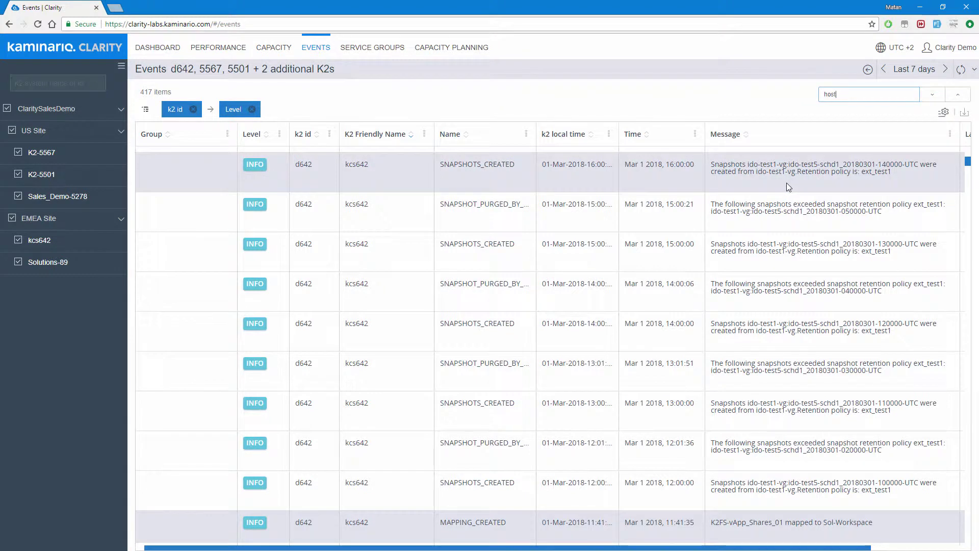
# Filter the events by the message text 'connecti', then go to the Capacity Planning report.
pyautogui.click(951, 135)
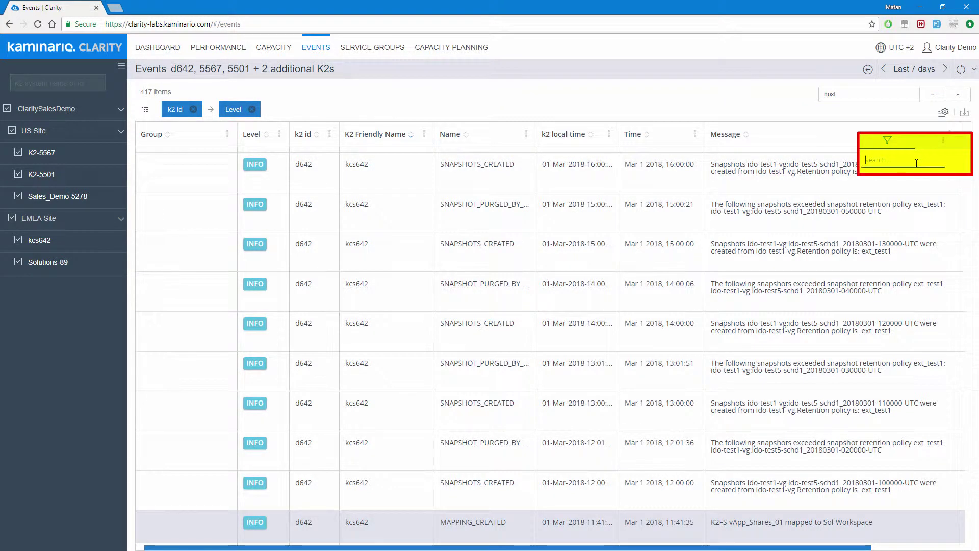
pyautogui.write('connecti')
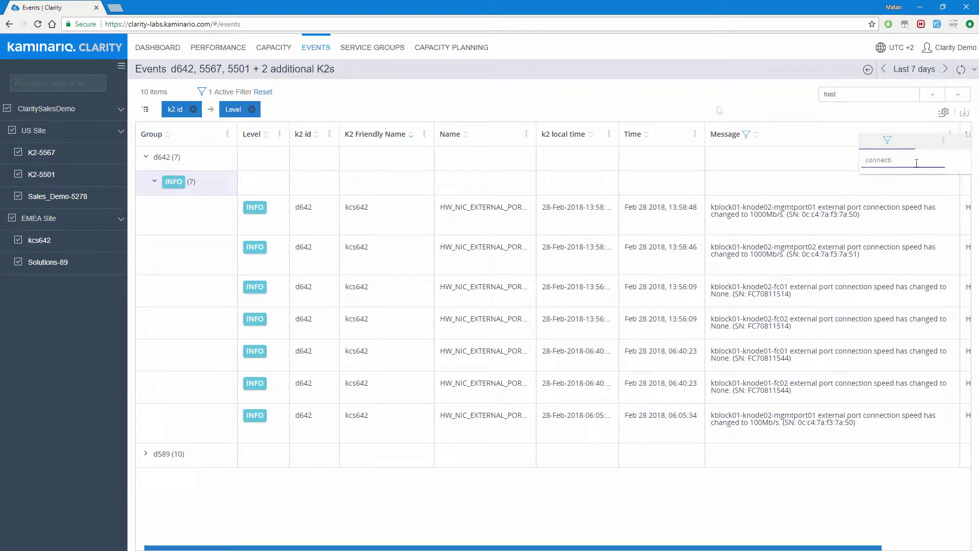
pyautogui.click(439, 53)
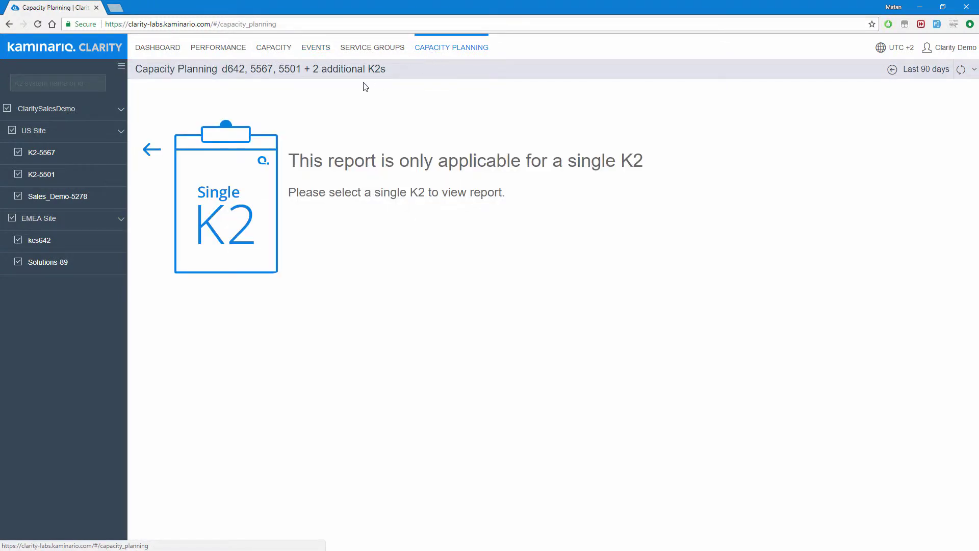
# Limit the capacity forecast to Solutions-89 and bring up the 'Last 90 days' period presets.
pyautogui.click(89, 269)
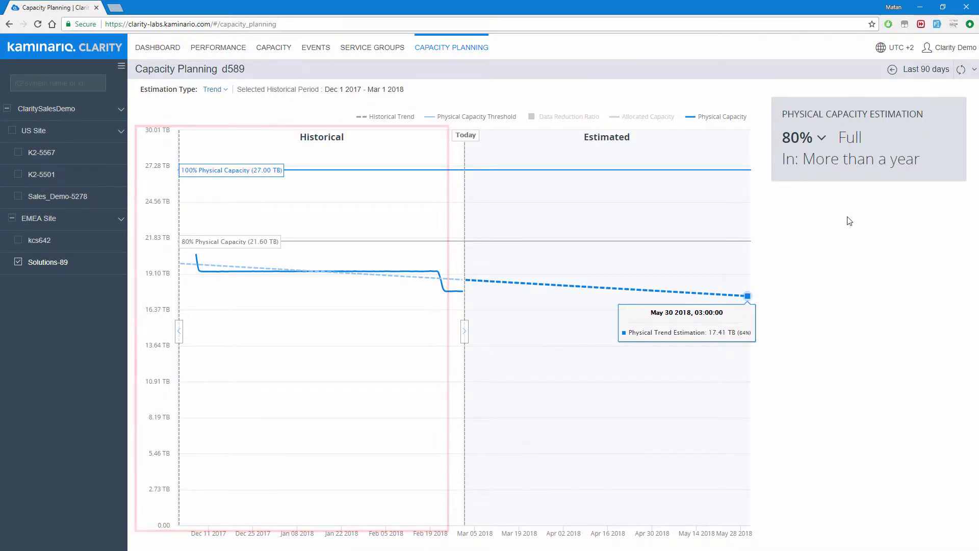
pyautogui.click(928, 70)
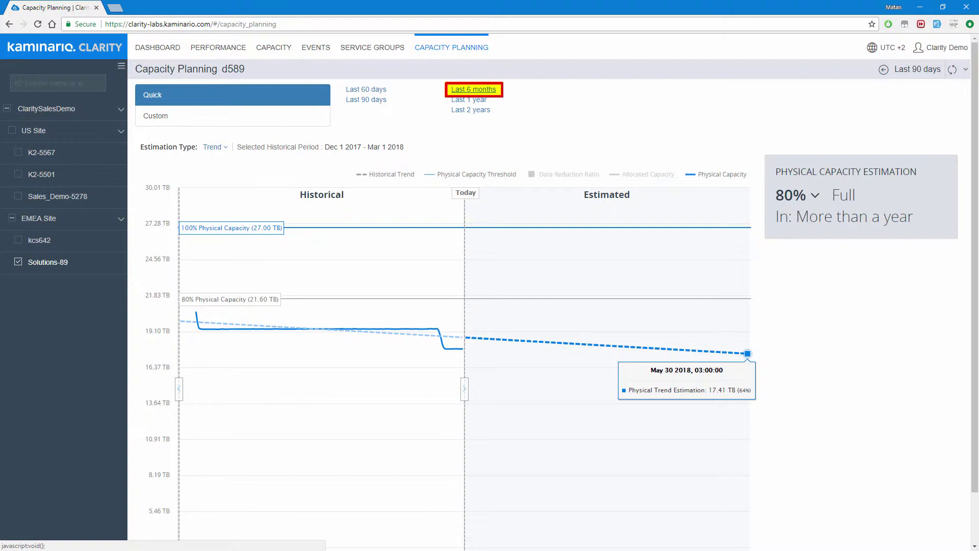
# Set the period to the last 6 months, reset the history range, and keep the 80% threshold.
pyautogui.click(473, 90)
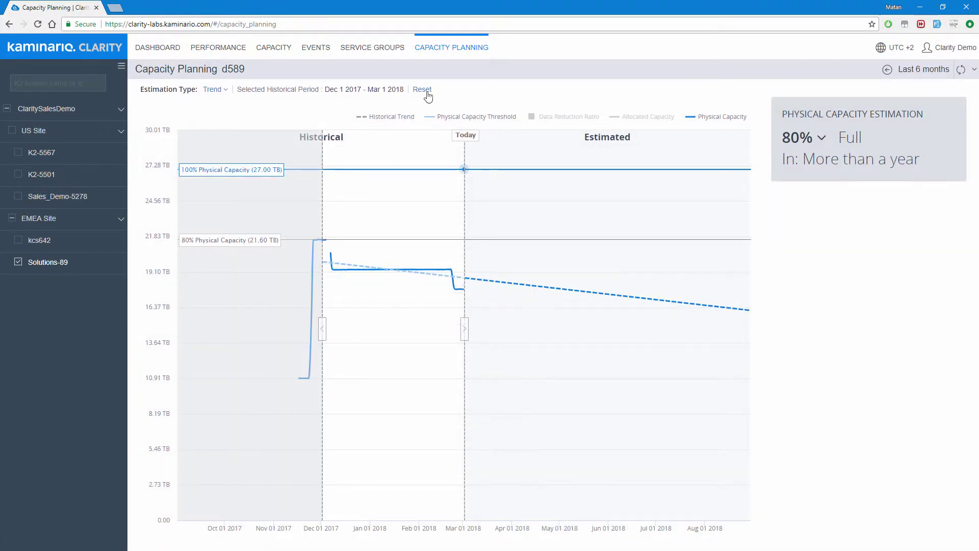
pyautogui.click(421, 91)
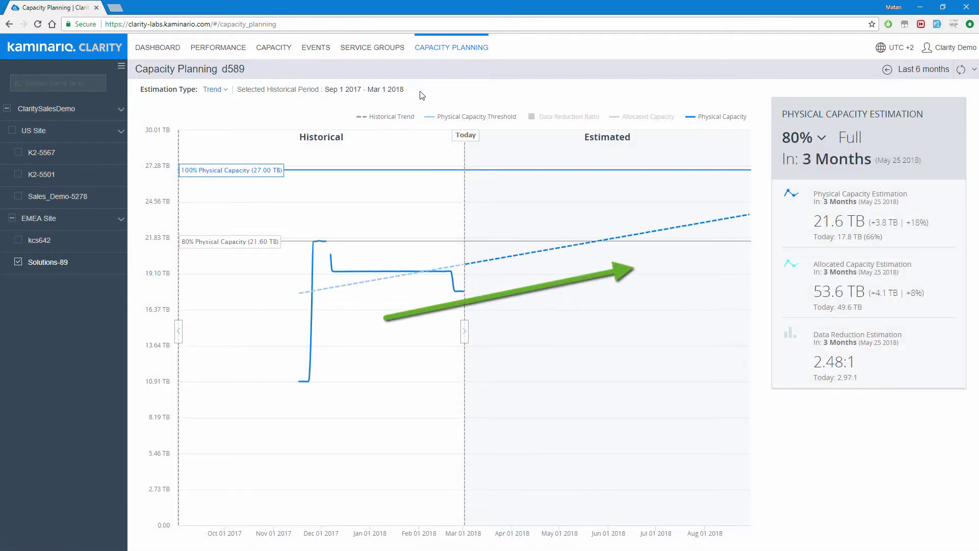
pyautogui.click(804, 138)
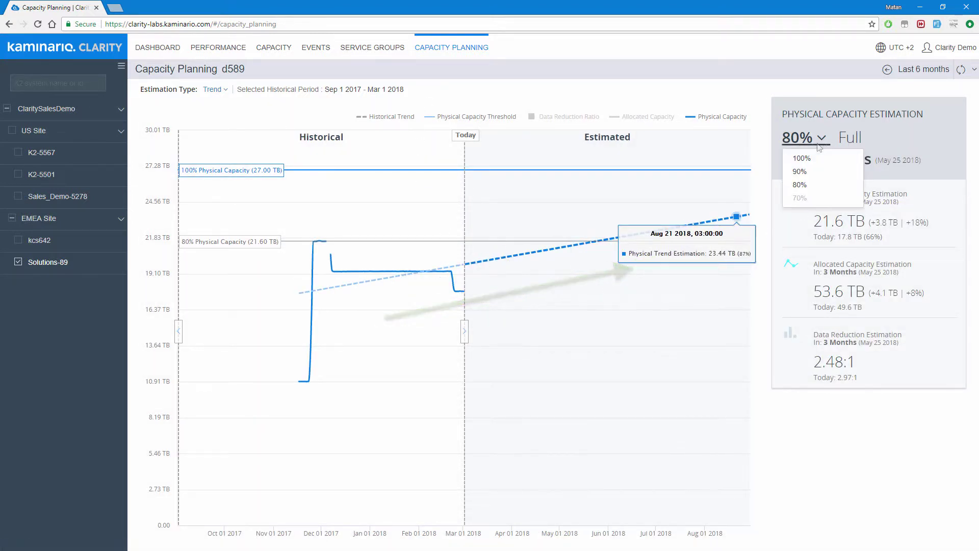
pyautogui.click(799, 157)
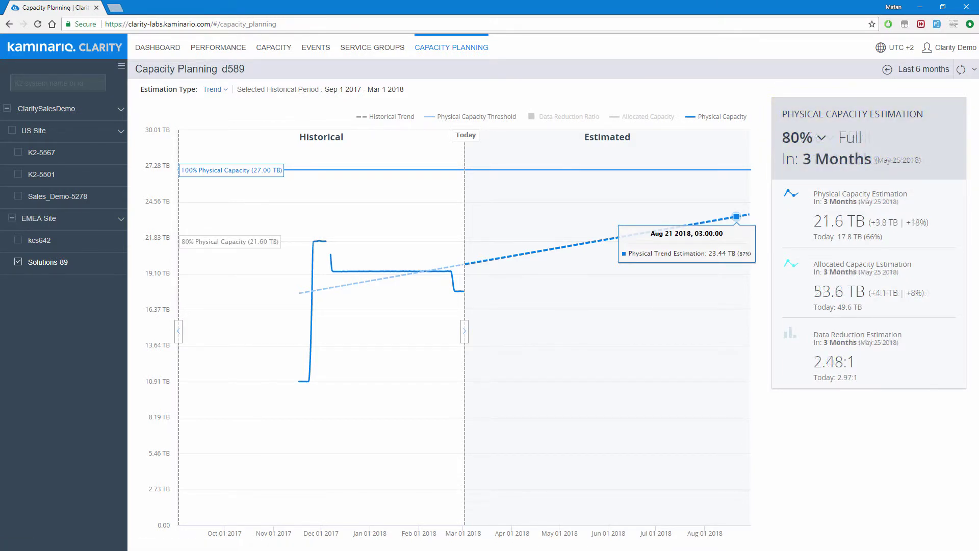
# Switch the estimation type to Duplication and move the forecast to the kcs642 system.
pyautogui.click(214, 89)
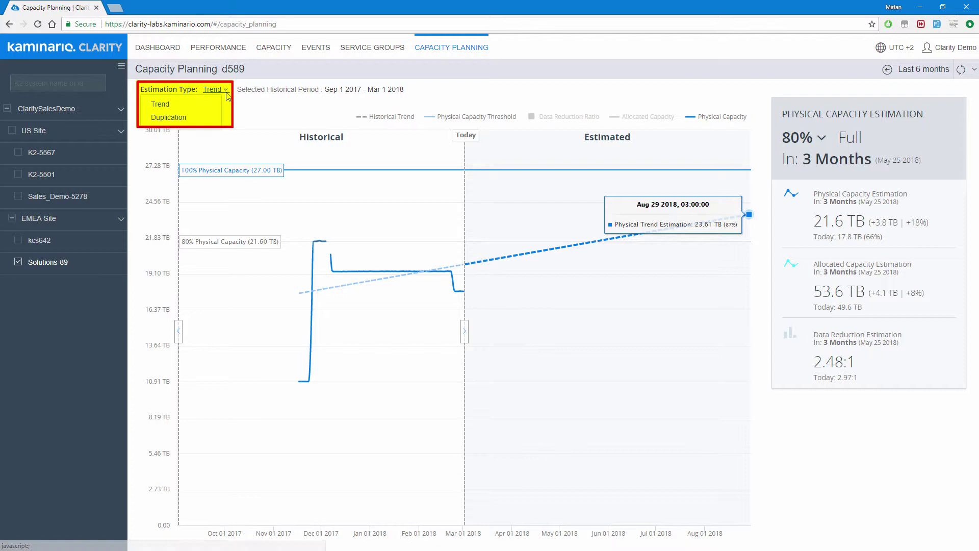
pyautogui.click(168, 117)
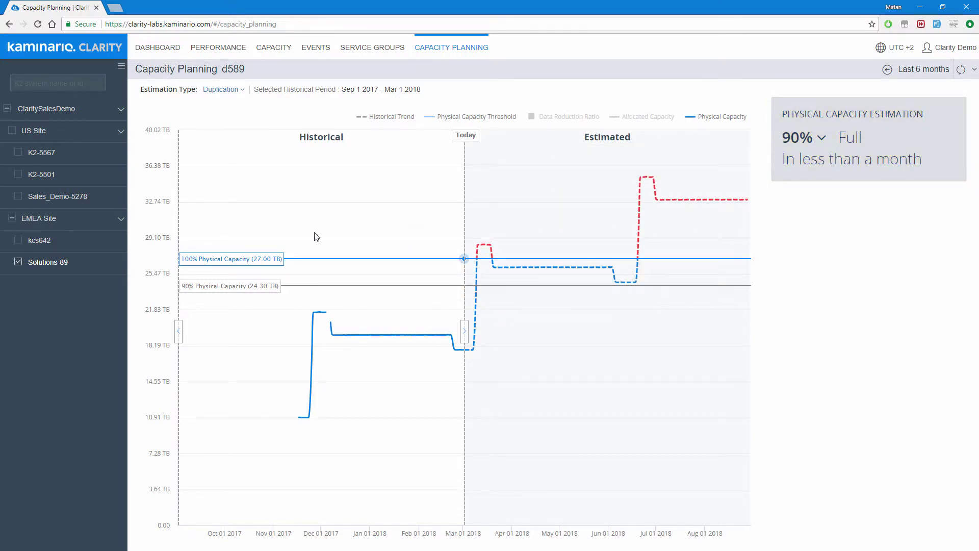
pyautogui.click(59, 241)
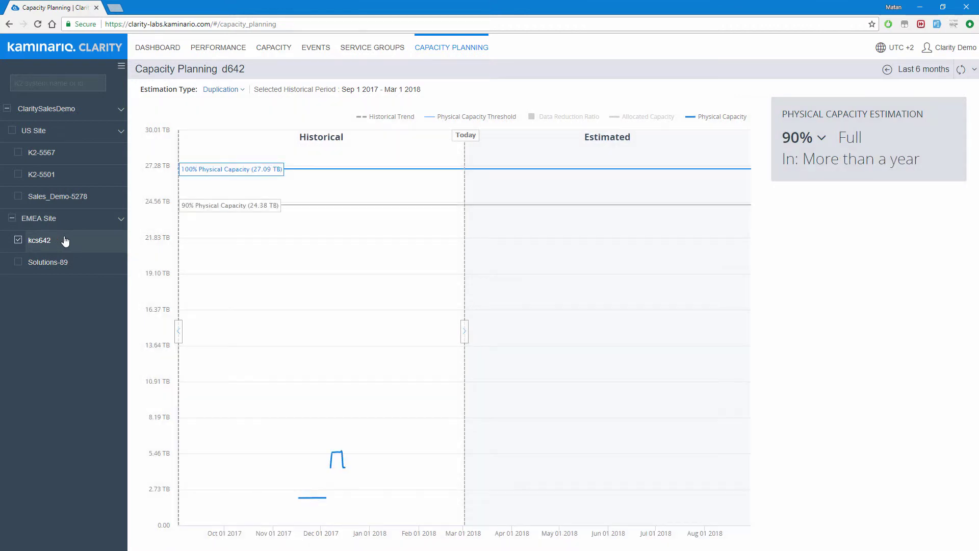
# Go to the Service Groups page for d642, which has no groups yet.
pyautogui.click(383, 52)
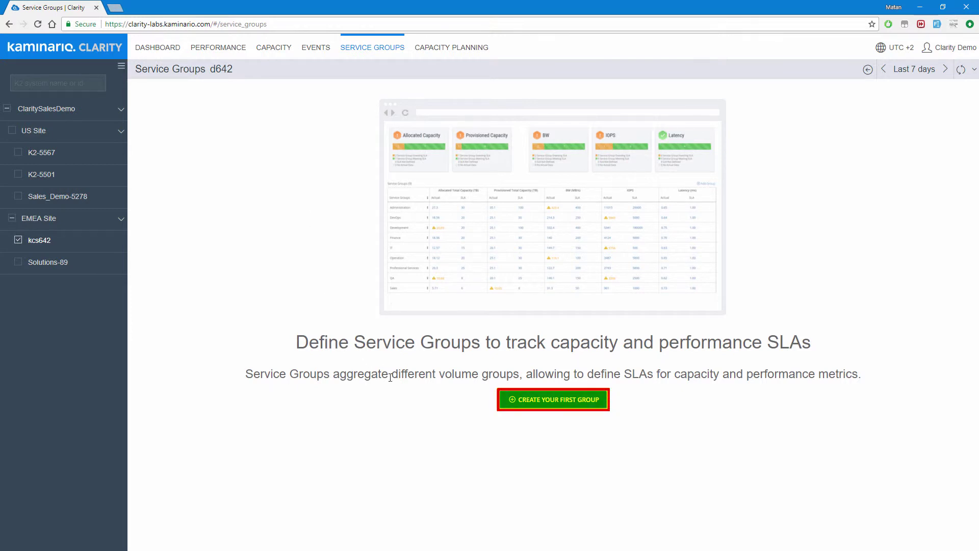
# Start a service group named DBAs with oracale_data_vg, sqlserver_data_vg and sqlserver_vg.
pyautogui.click(559, 406)
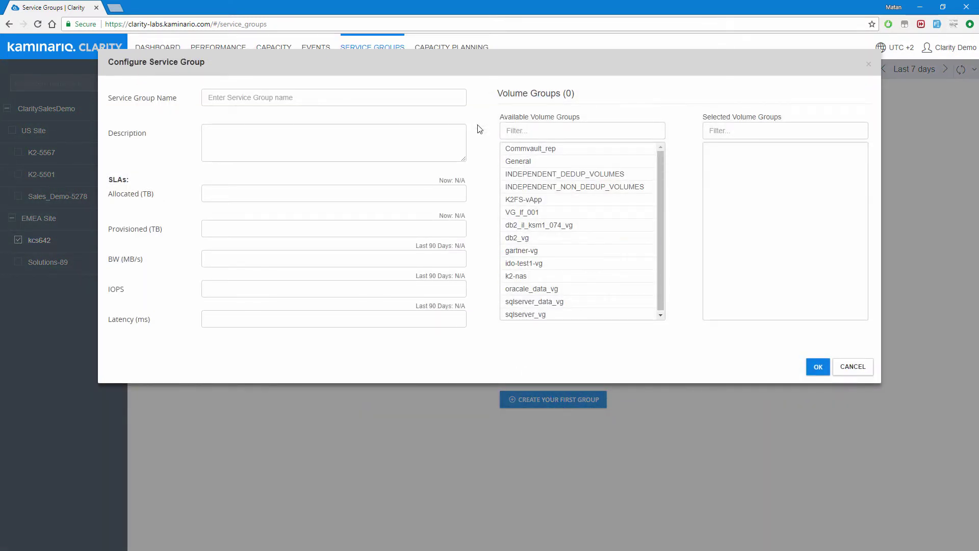
pyautogui.click(453, 96)
pyautogui.write('DBA')
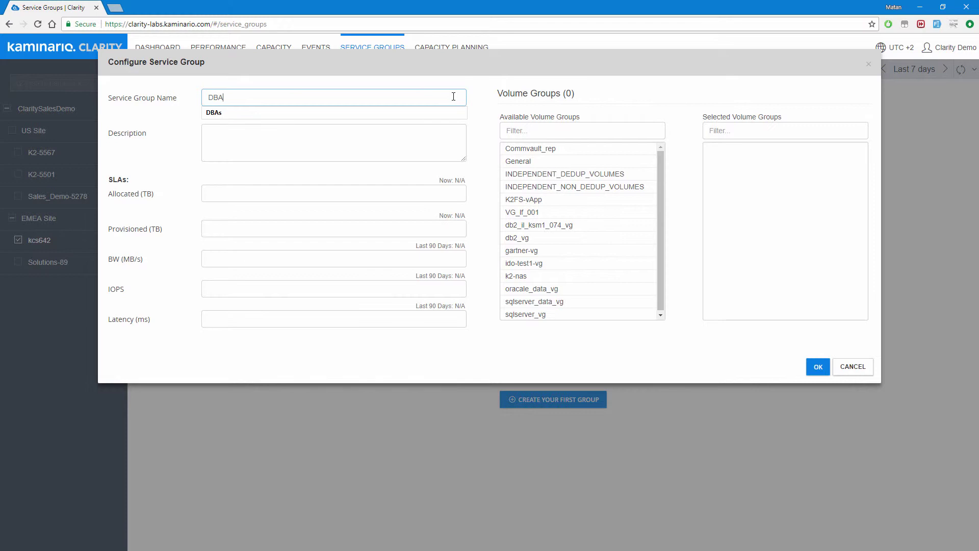
pyautogui.write('s')
pyautogui.click(492, 90)
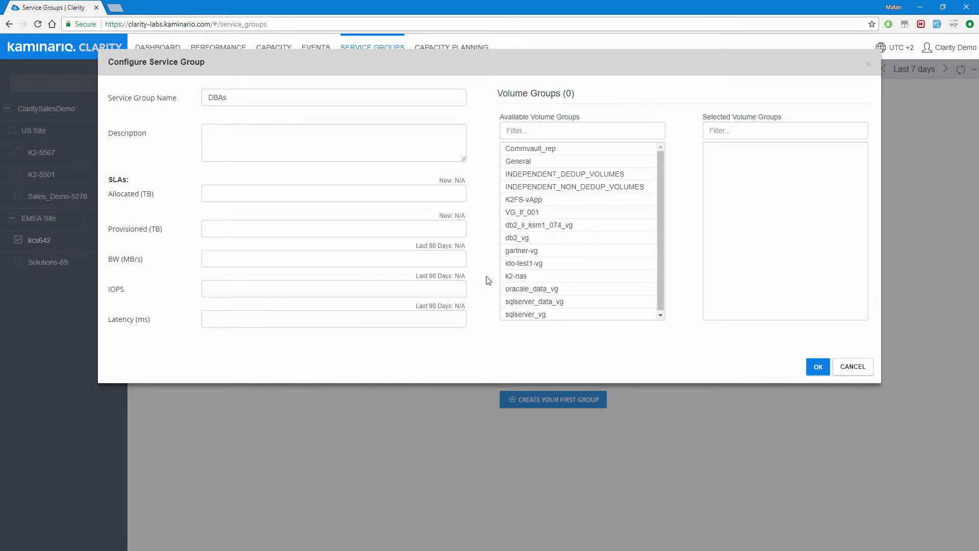
pyautogui.click(577, 290)
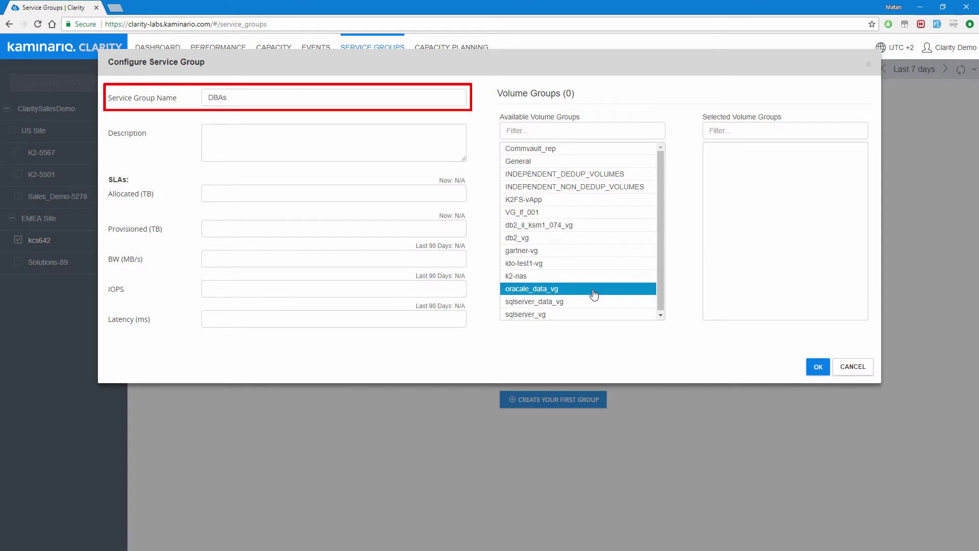
pyautogui.doubleClick(594, 290)
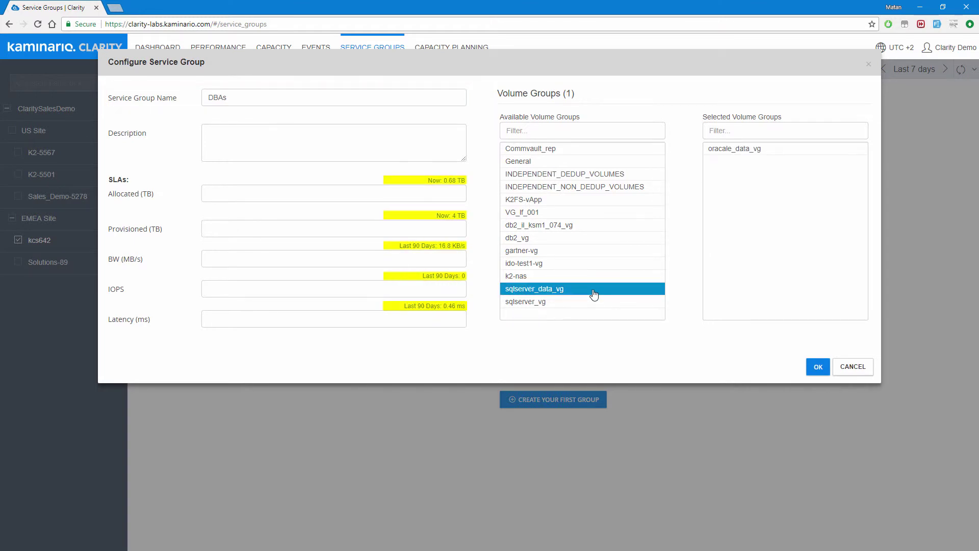
pyautogui.doubleClick(594, 289)
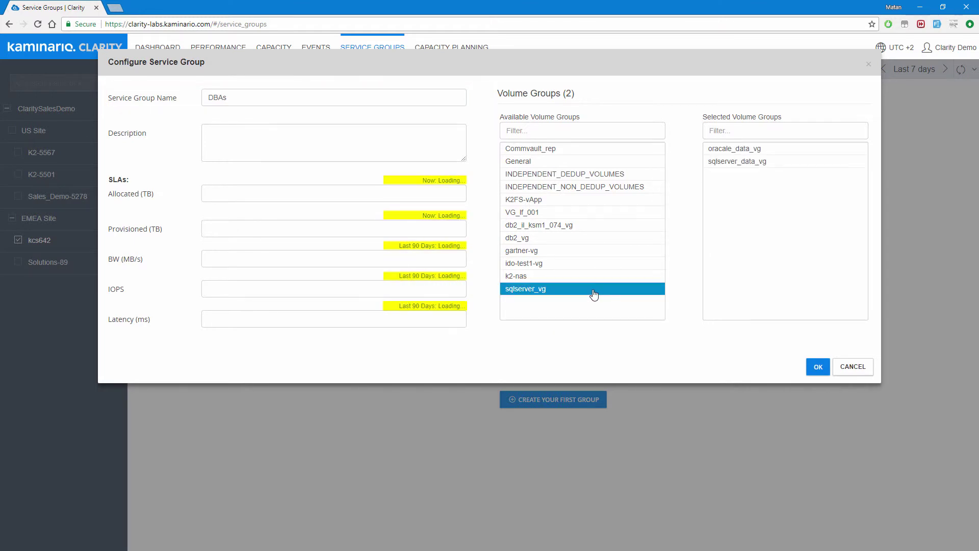
pyautogui.doubleClick(594, 291)
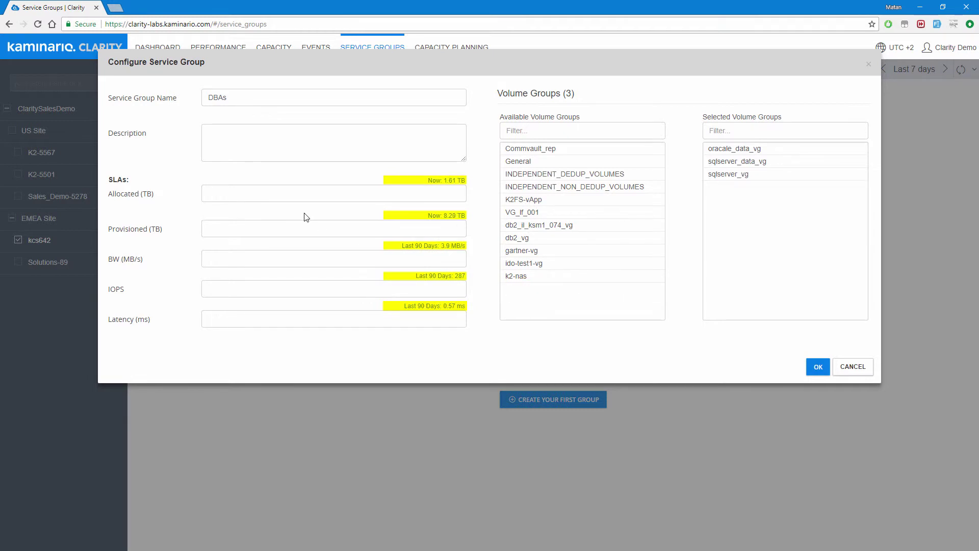
# Set the SLAs to 4 TB, 8 TB, 1000 MB/s, 25000 IOPS and 1 ms, and save.
pyautogui.click(299, 193)
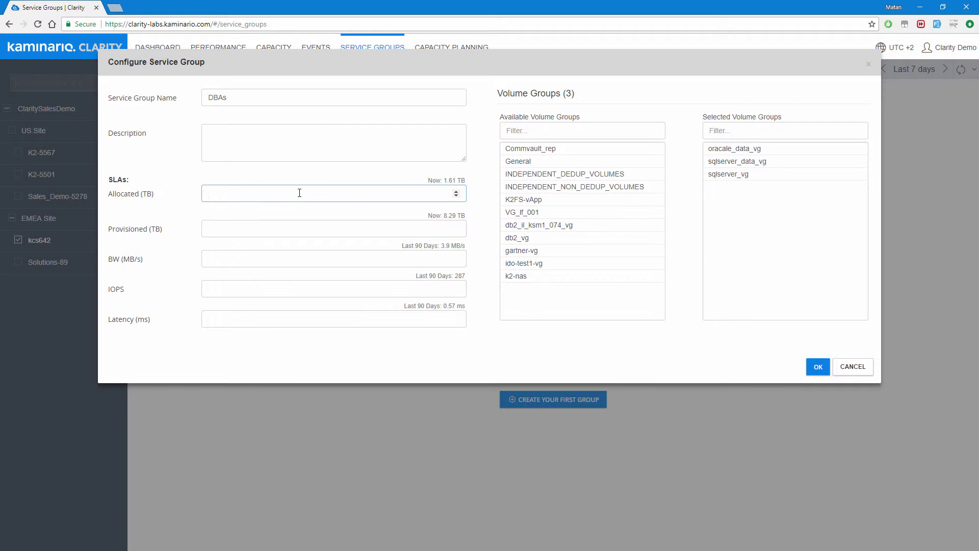
pyautogui.click(292, 229)
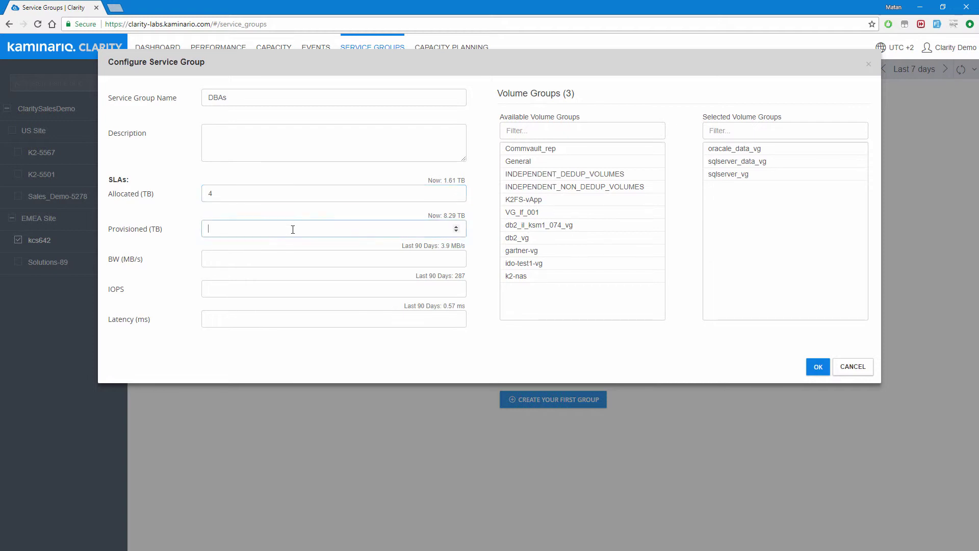
pyautogui.click(280, 259)
pyautogui.write('1000')
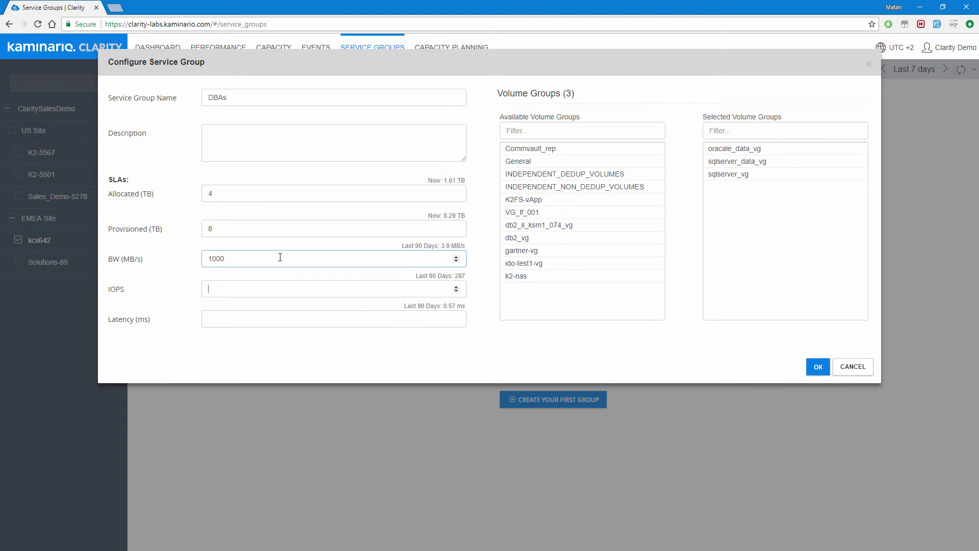
pyautogui.press('Tab')
pyautogui.write('25000')
pyautogui.press('Tab')
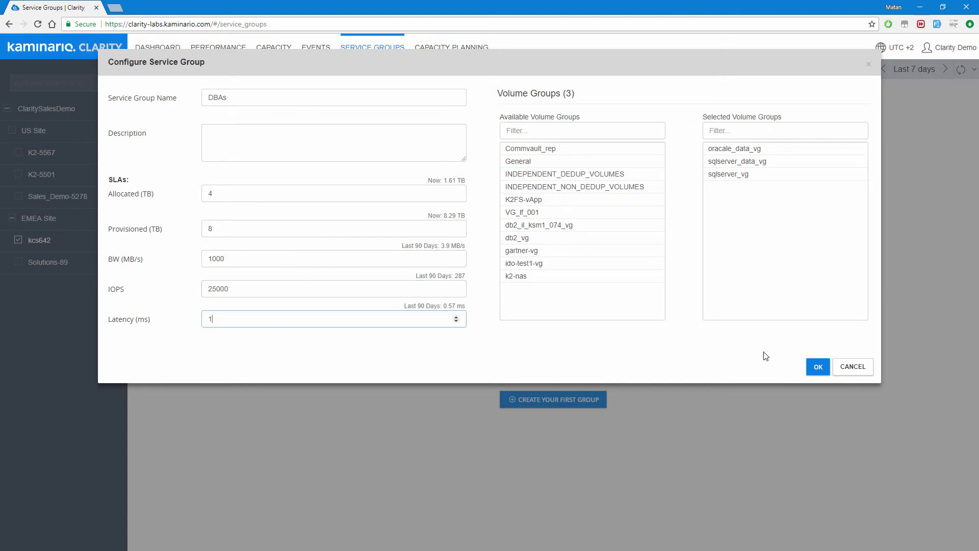
pyautogui.click(818, 371)
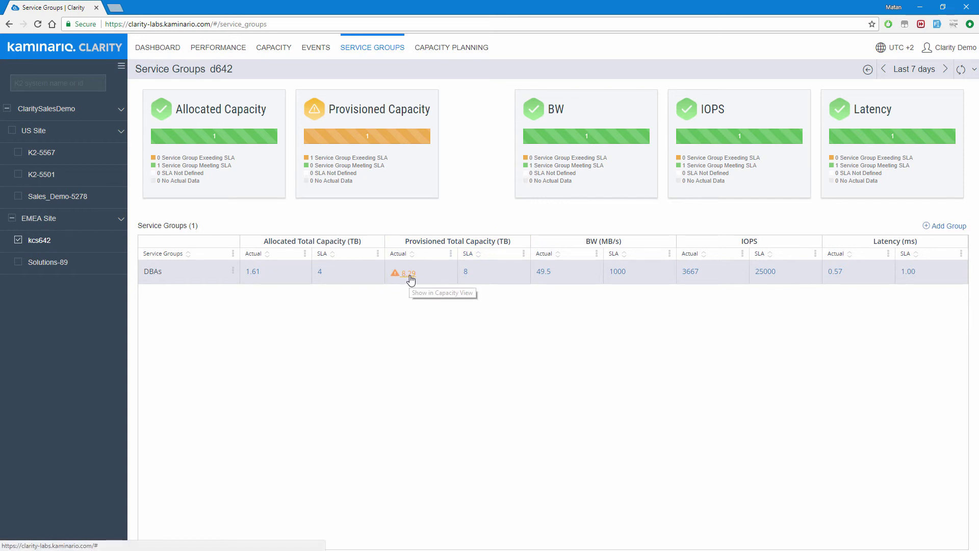
# Show the DBAs group in the Capacity view and expand all its volume groups into volumes.
pyautogui.click(408, 276)
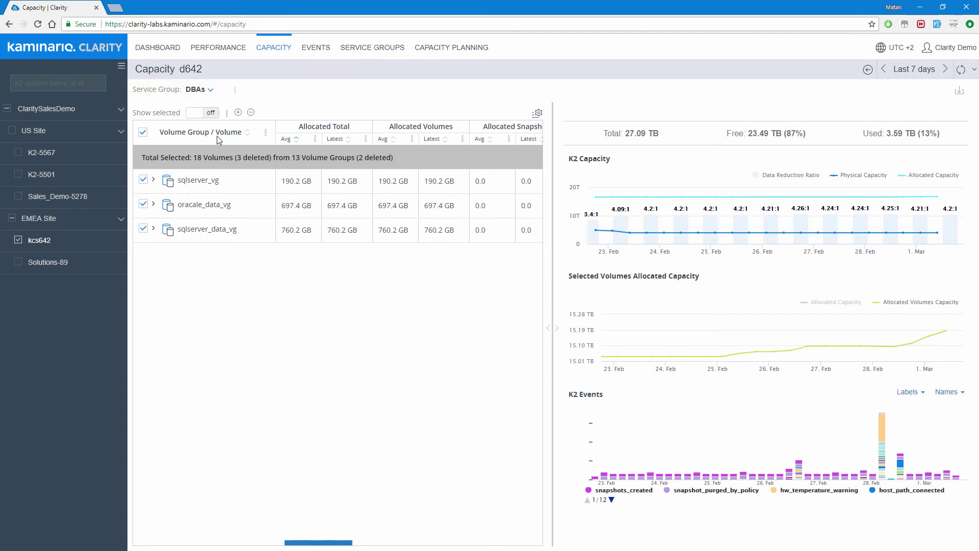
pyautogui.click(238, 112)
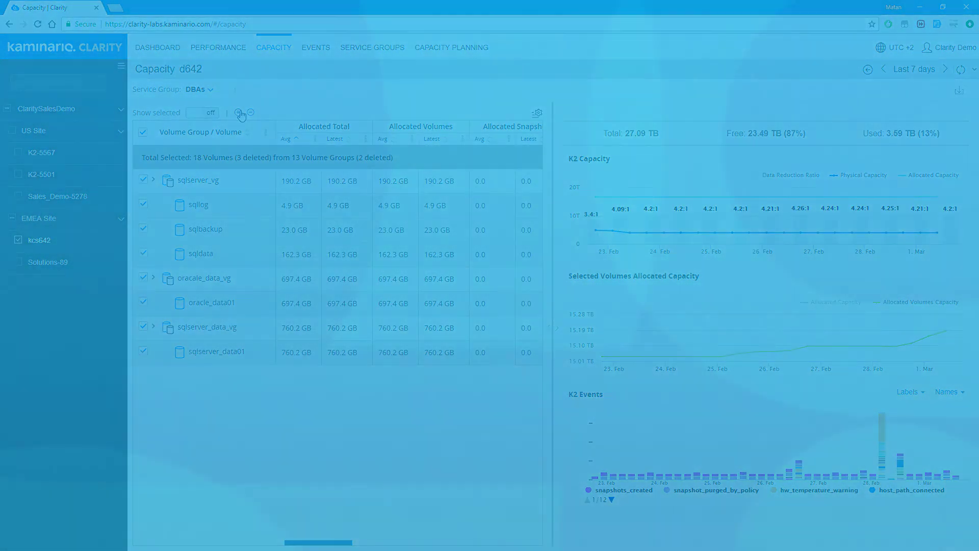